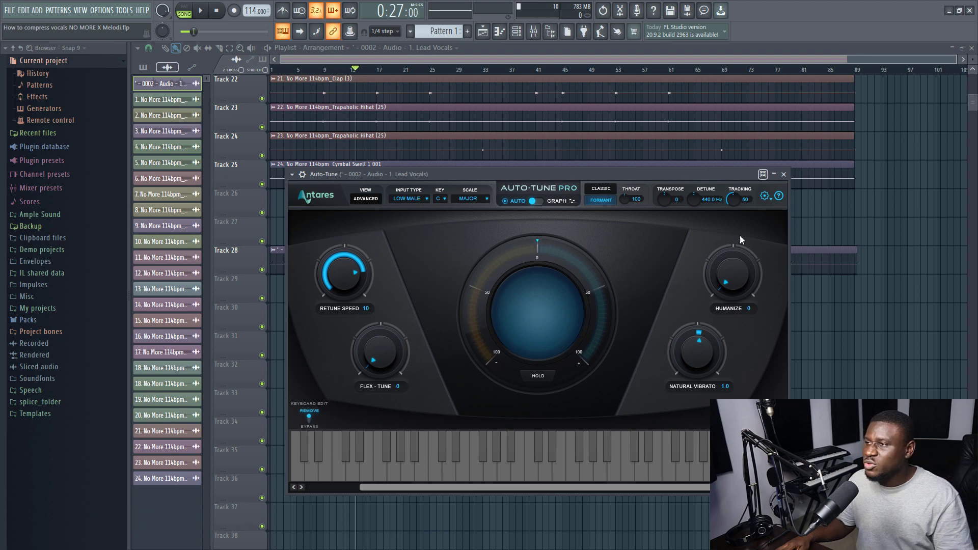
# Step: Check the plugin settings, then play the lead vocal as it currently sounds
pyautogui.click(765, 197)
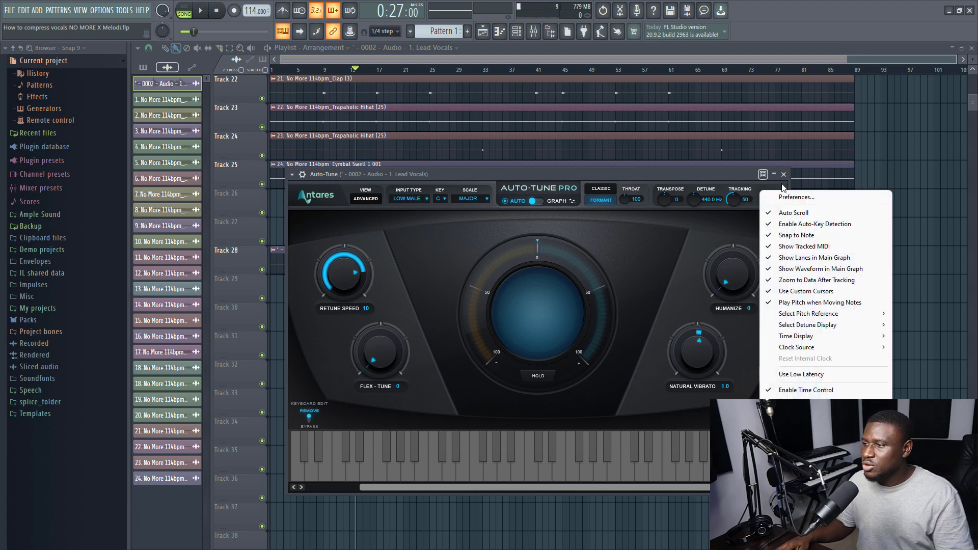
pyautogui.click(795, 375)
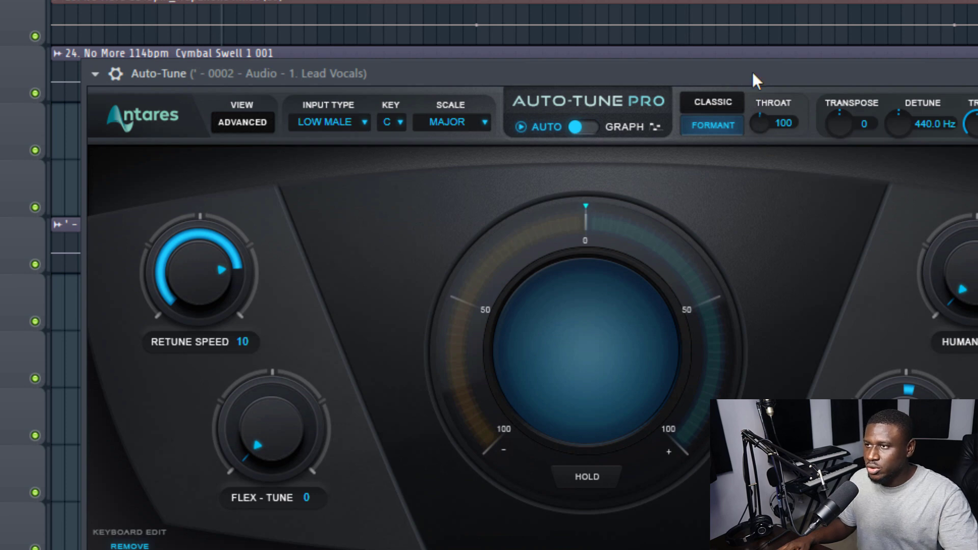
pyautogui.press('space')
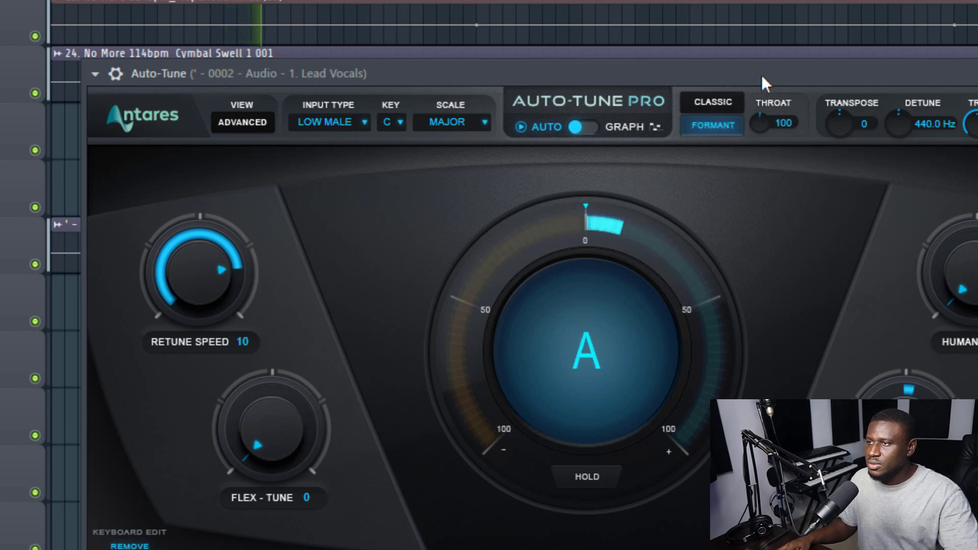
pyautogui.press('space')
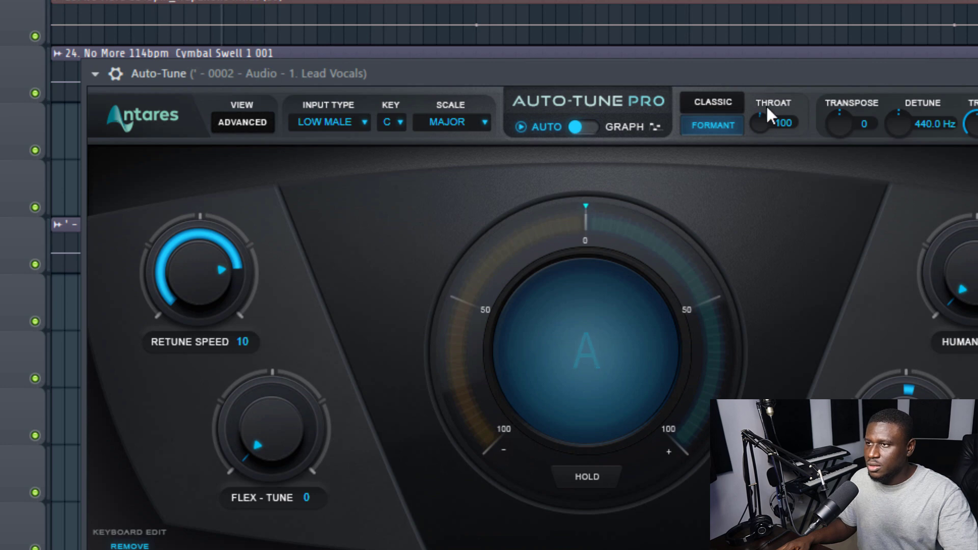
# Step: Raise Throat to about 180 and listen to the vocal with the longer throat
pyautogui.moveTo(762, 120)
pyautogui.mouseDown()
pyautogui.moveTo(792, 39)
pyautogui.moveTo(759, 25)
pyautogui.mouseUp()
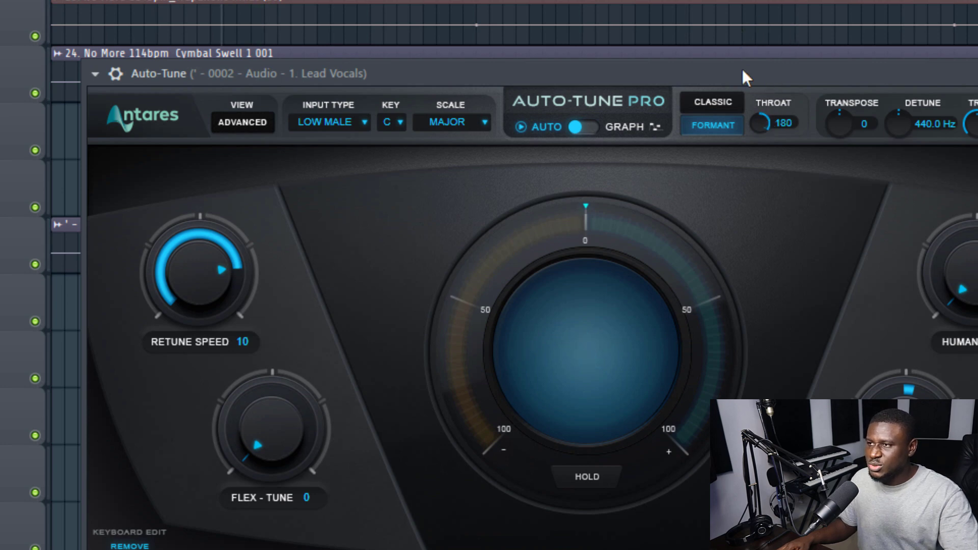
pyautogui.press('space')
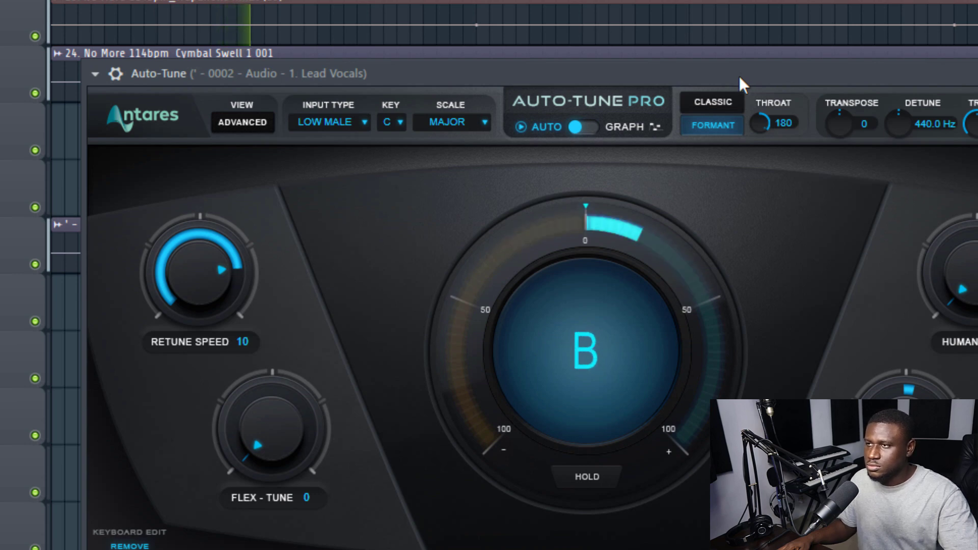
pyautogui.press('space')
# Step: Lower Throat to 50, listen, then raise it back to about 87
pyautogui.moveTo(756, 123); pyautogui.dragTo(758, 351)
pyautogui.press('space')
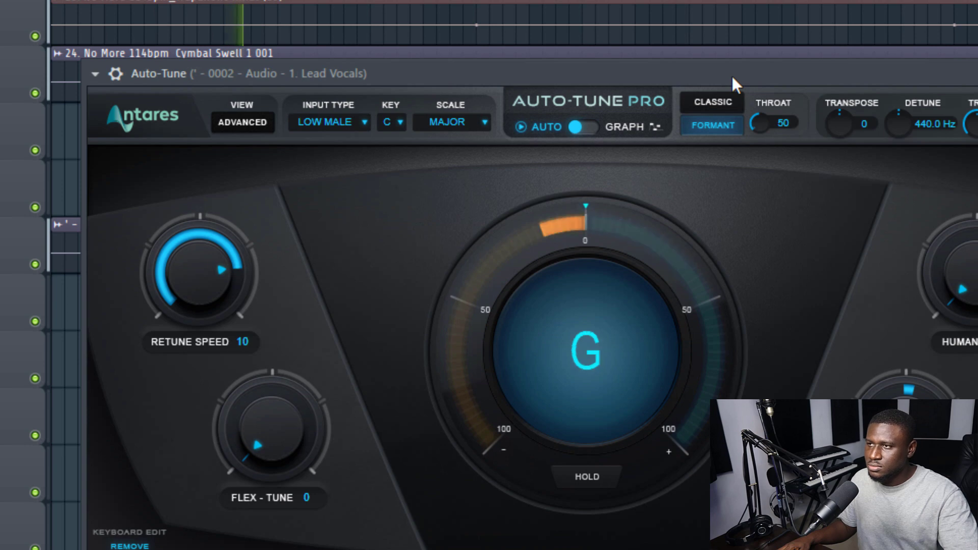
pyautogui.press('space')
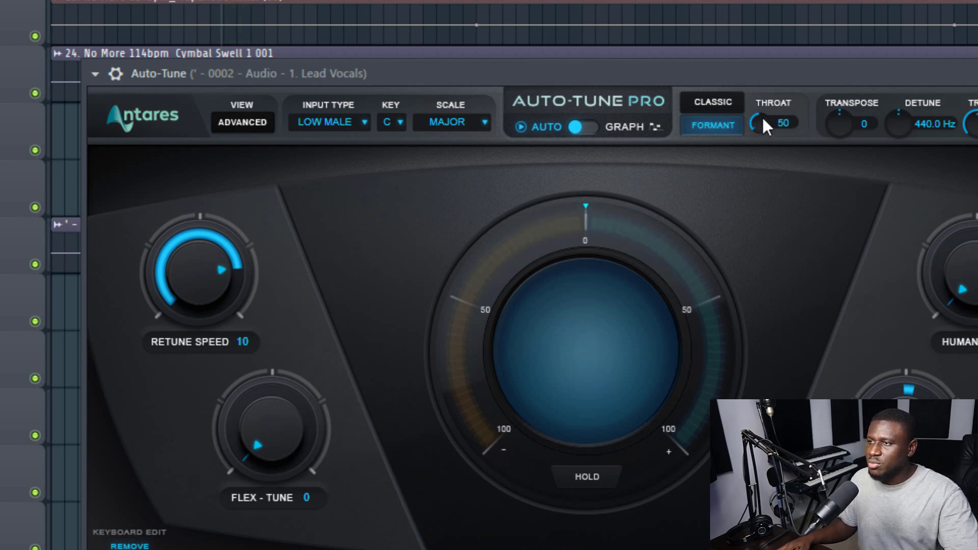
pyautogui.moveTo(764, 120)
pyautogui.mouseDown()
pyautogui.moveTo(768, 97)
pyautogui.moveTo(767, 108)
pyautogui.mouseUp()
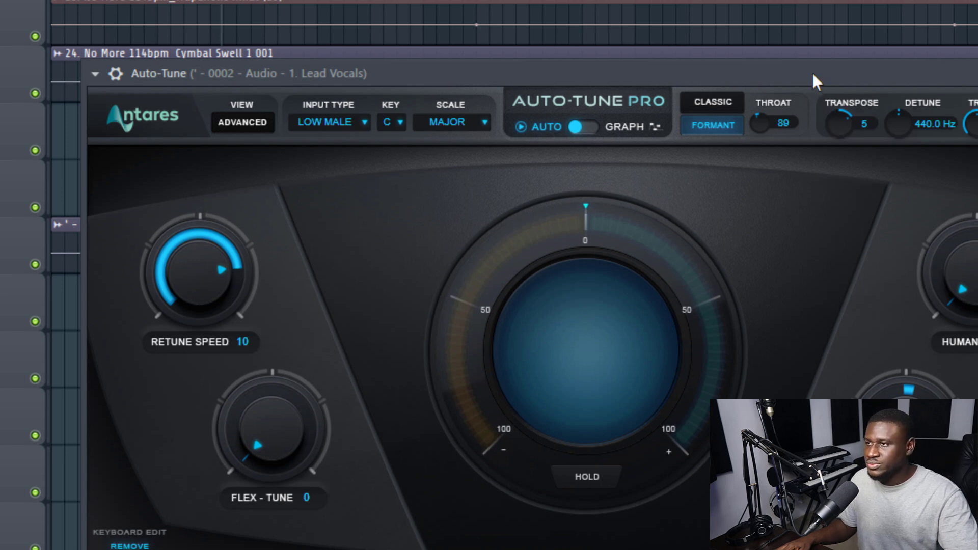
# Step: Play the vocal while trying Transpose at 4 and 5 semitones, then reset Transpose to 0
pyautogui.press('space')
pyautogui.scroll(2, 847, 117)
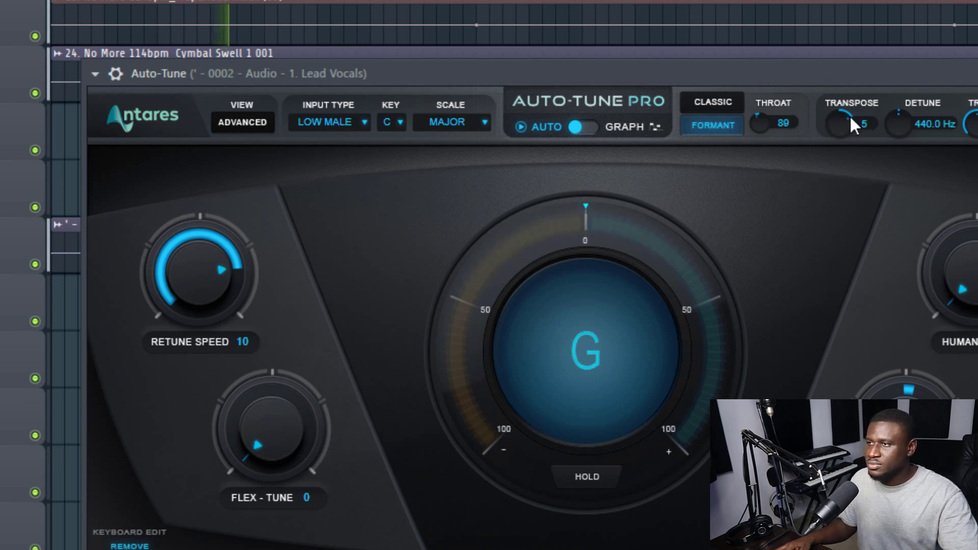
pyautogui.scroll(1, 840, 120)
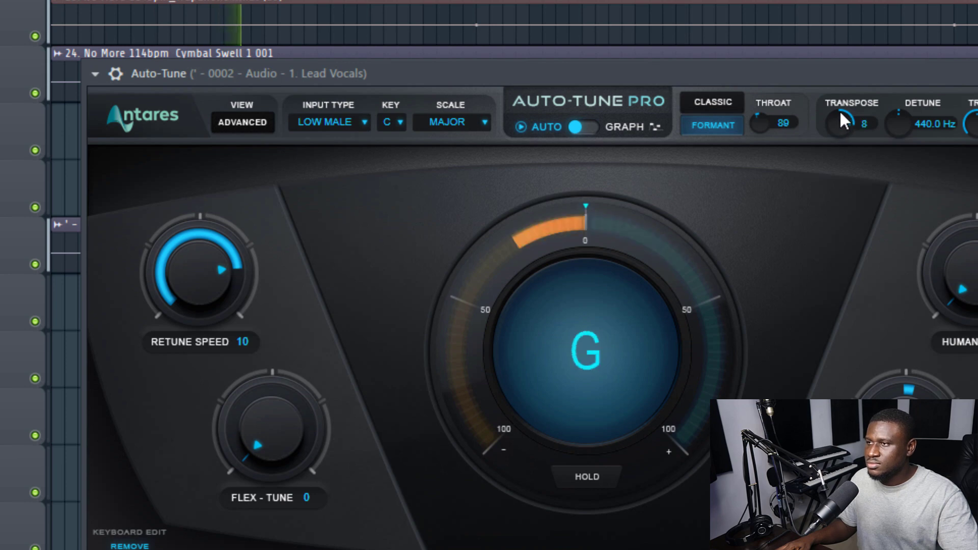
pyautogui.moveTo(838, 127); pyautogui.dragTo(827, 148)
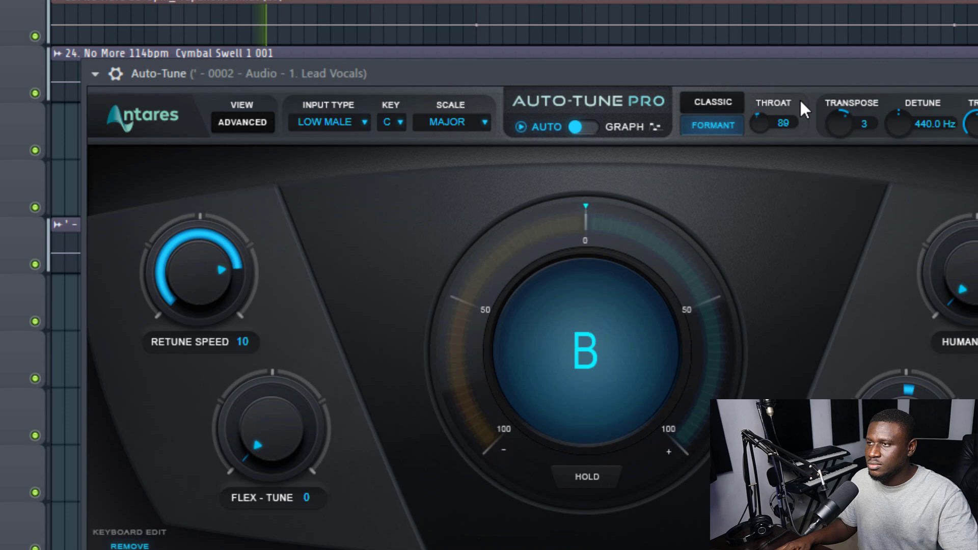
pyautogui.scroll(-1, 848, 118)
pyautogui.moveTo(848, 114); pyautogui.dragTo(805, 95)
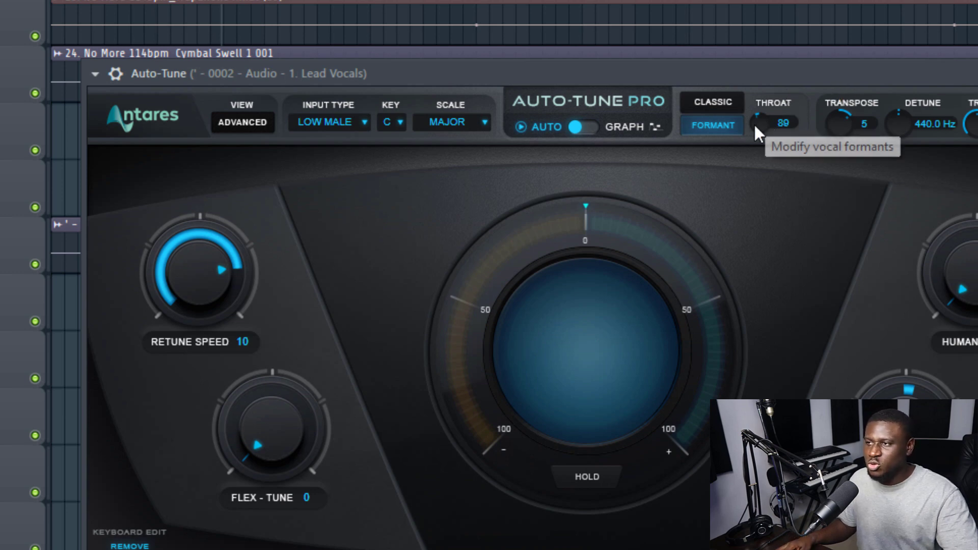
pyautogui.keyDown('alt'); pyautogui.click(840, 129); pyautogui.keyUp('alt')
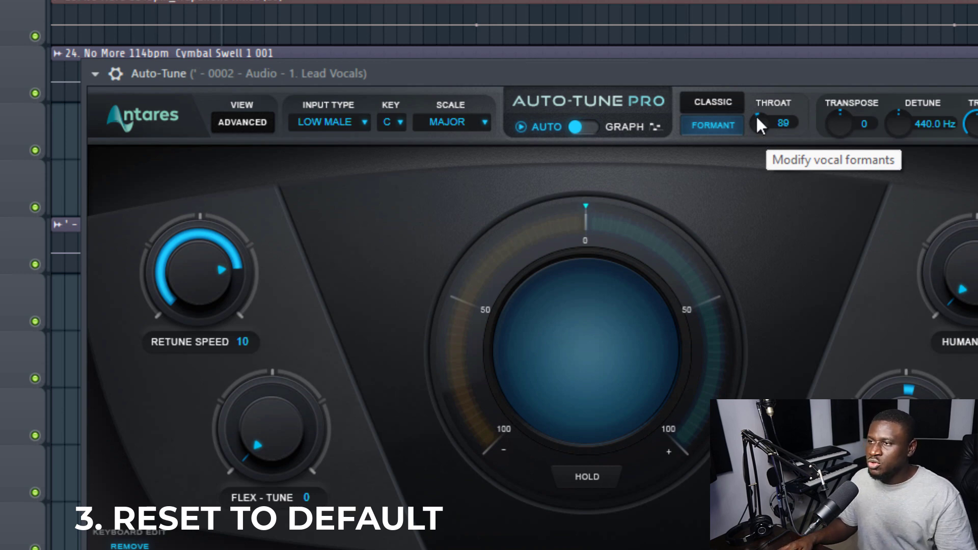
# Step: Bring Throat from 71 back to its default 100, then adjust Transpose and set Retune Speed to 9
pyautogui.moveTo(755, 114); pyautogui.dragTo(753, 127)
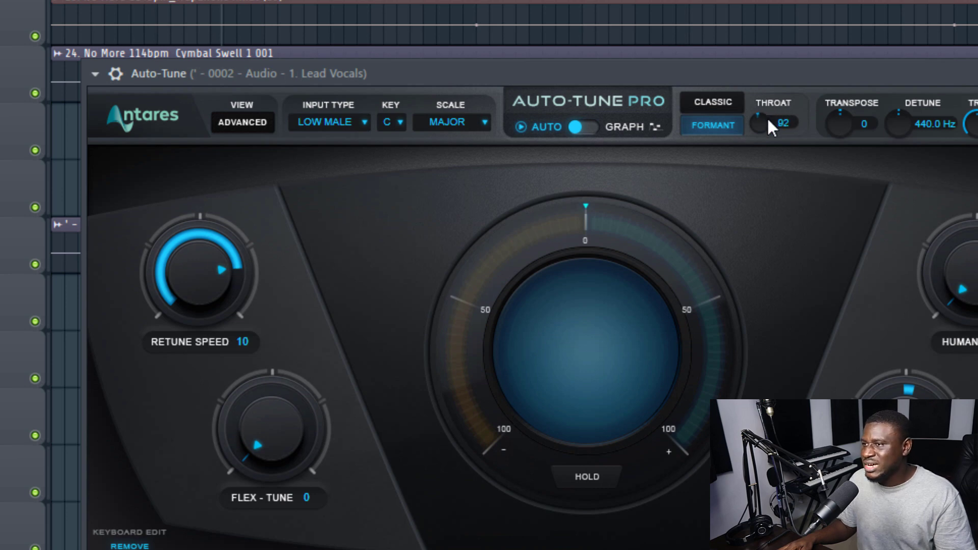
pyautogui.moveTo(768, 119); pyautogui.dragTo(753, 144)
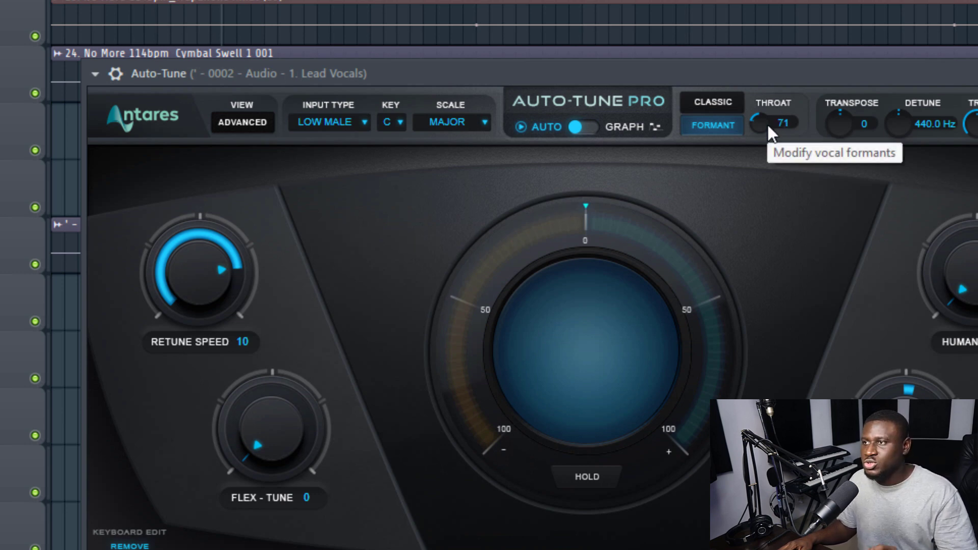
pyautogui.keyDown('ctrl'); pyautogui.click(767, 125); pyautogui.keyUp('ctrl')
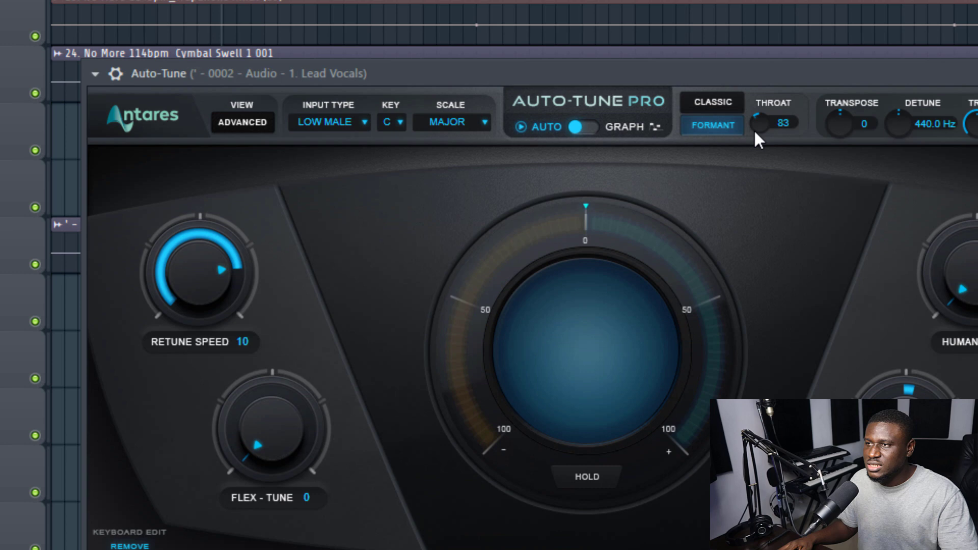
pyautogui.moveTo(756, 130); pyautogui.dragTo(759, 126)
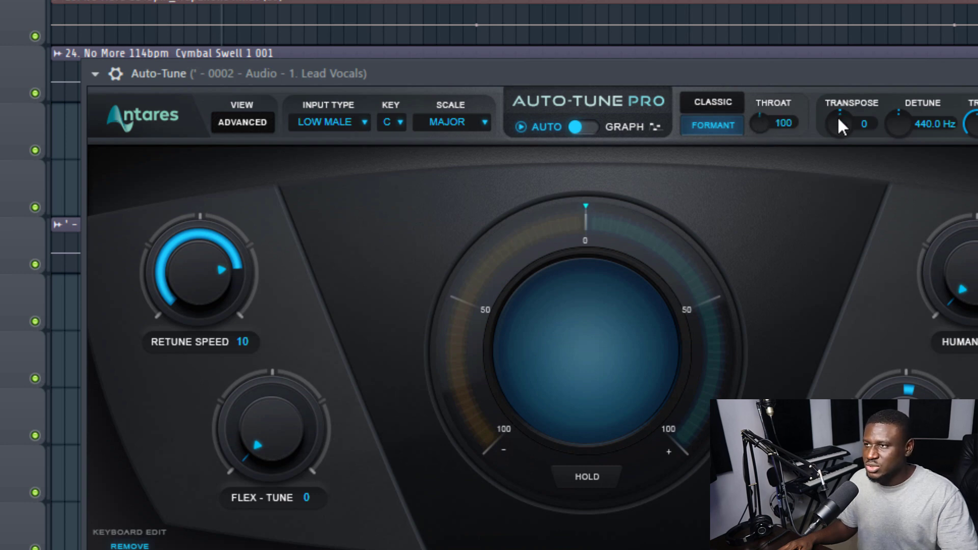
pyautogui.moveTo(839, 125); pyautogui.dragTo(832, 152)
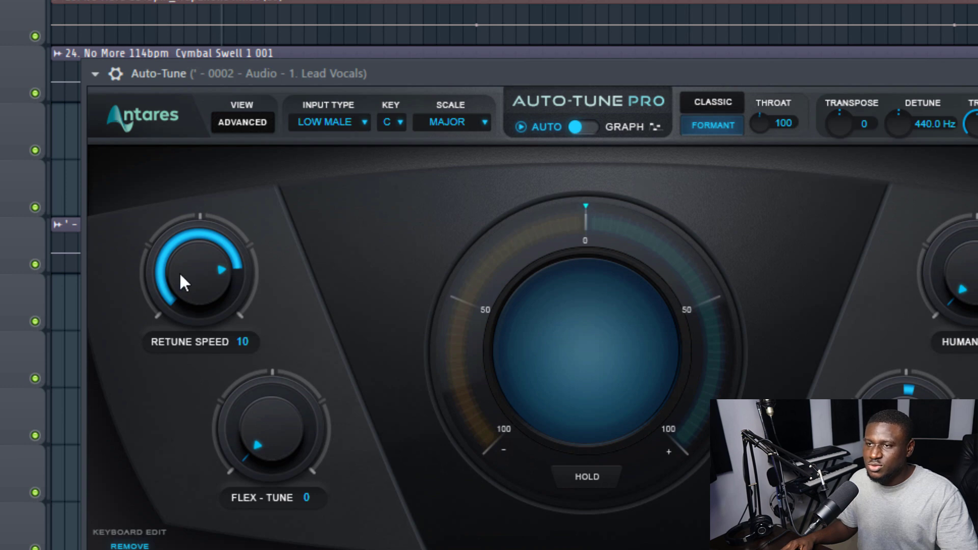
pyautogui.moveTo(181, 275); pyautogui.dragTo(222, 267)
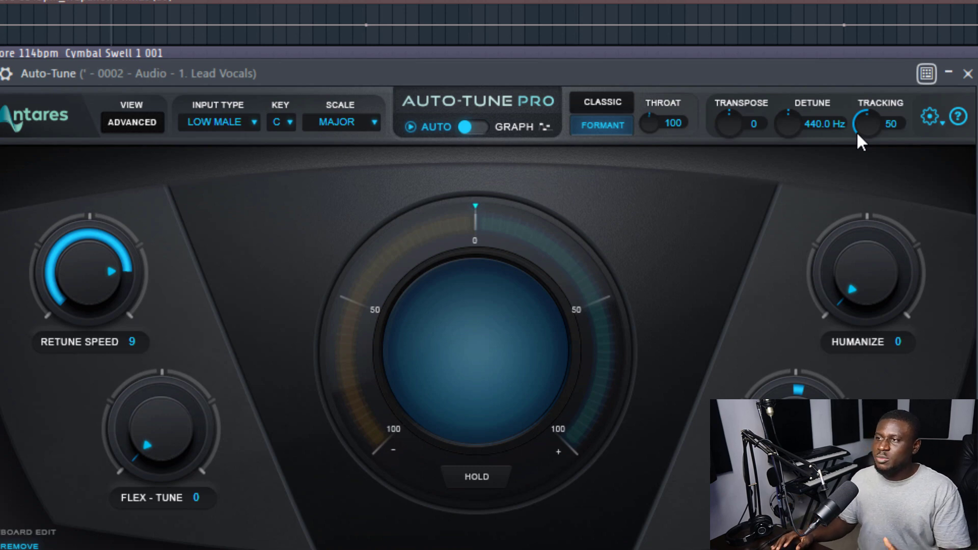
# Step: Raise Tracking to 77, then drop it down to 17
pyautogui.moveTo(857, 134)
pyautogui.mouseDown()
pyautogui.moveTo(876, 153)
pyautogui.moveTo(873, 144)
pyautogui.mouseUp()
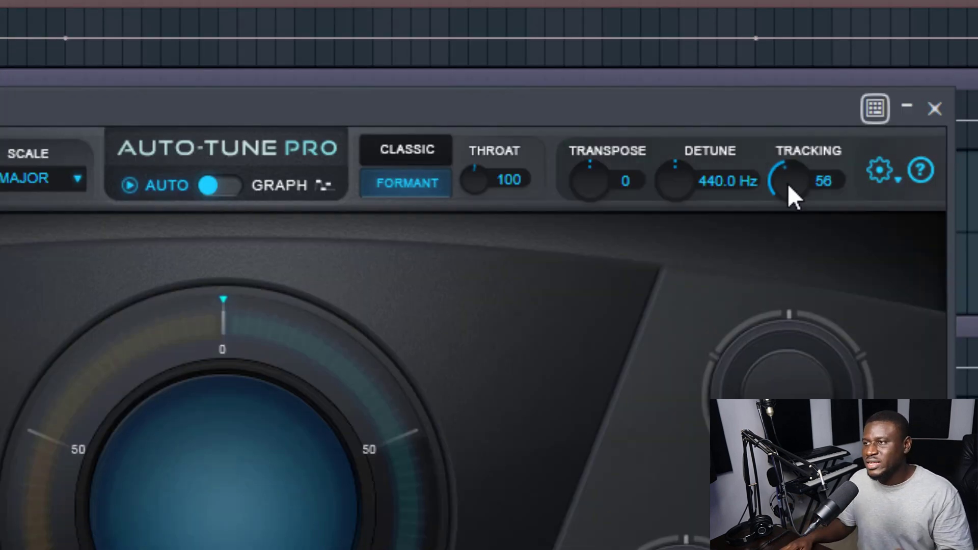
pyautogui.scroll(5, 787, 186)
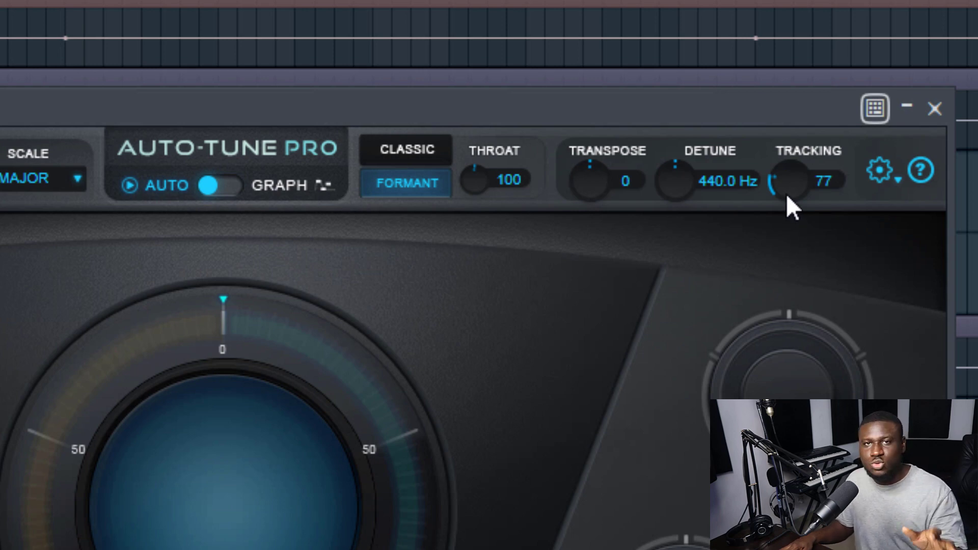
pyautogui.moveTo(786, 194); pyautogui.dragTo(841, 68)
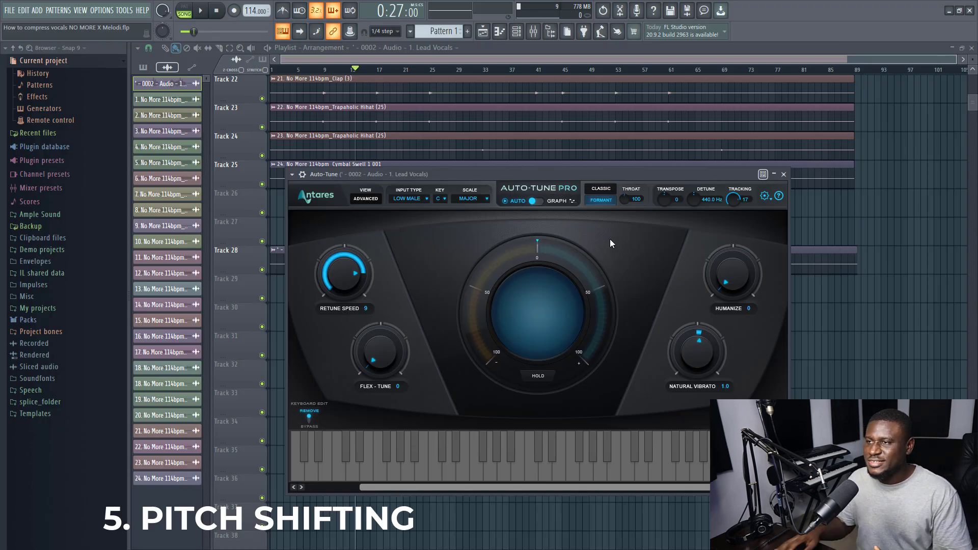
# Step: Switch the correction mode from Auto back to Graph and bring the full plugin window into view
pyautogui.click(536, 203)
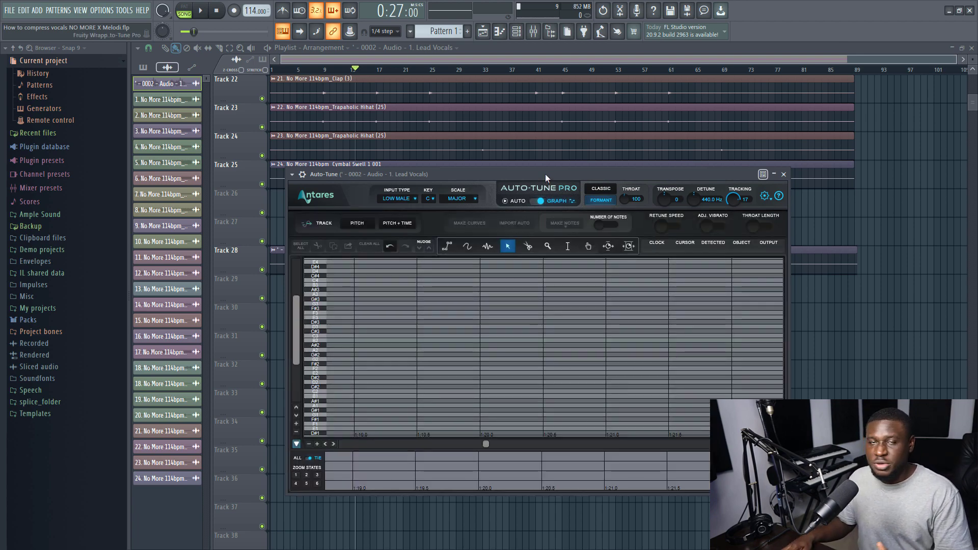
pyautogui.moveTo(545, 176); pyautogui.dragTo(542, 268)
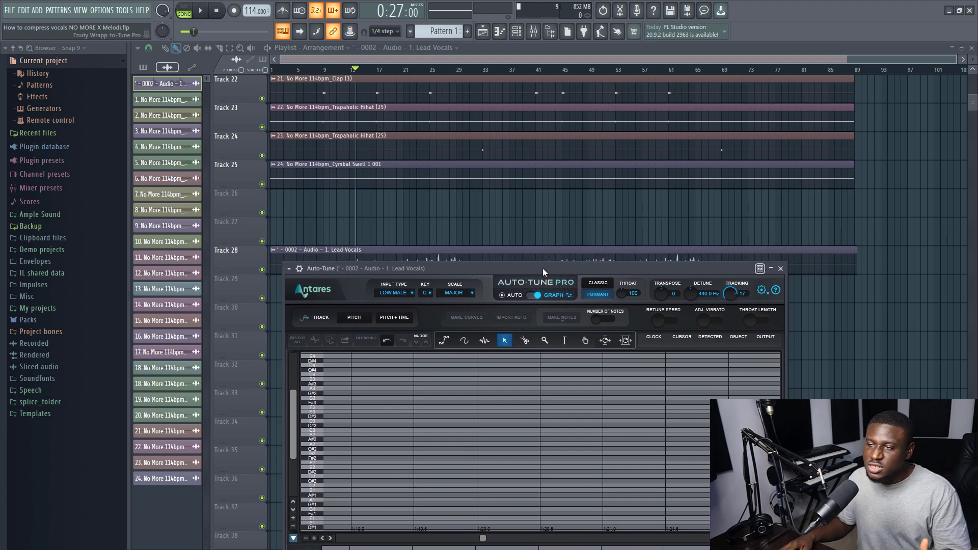
pyautogui.click(536, 295)
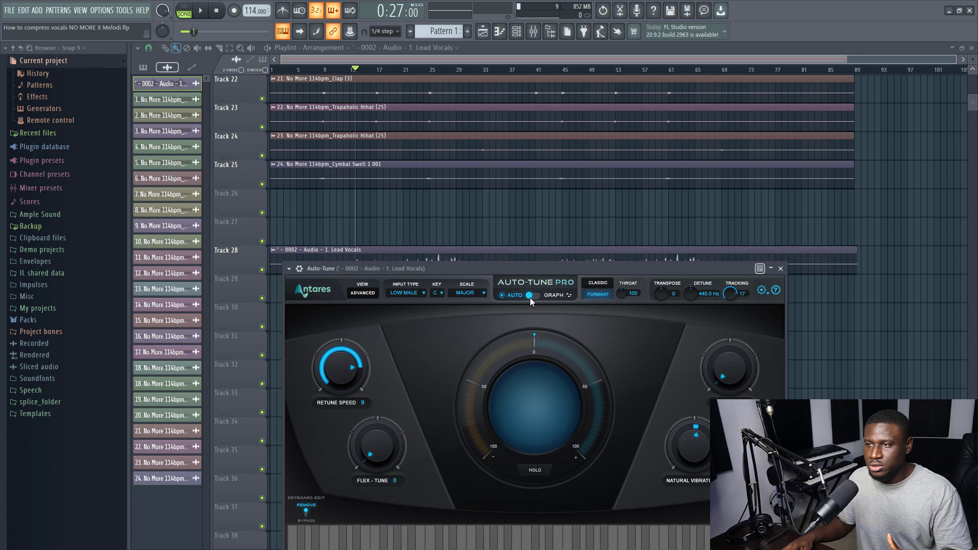
pyautogui.click(530, 298)
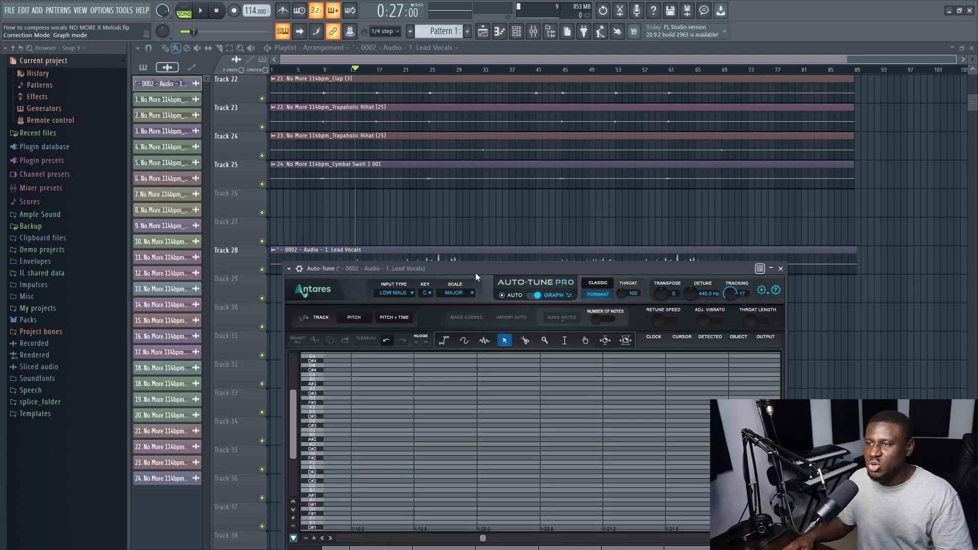
pyautogui.moveTo(476, 274); pyautogui.dragTo(550, 164)
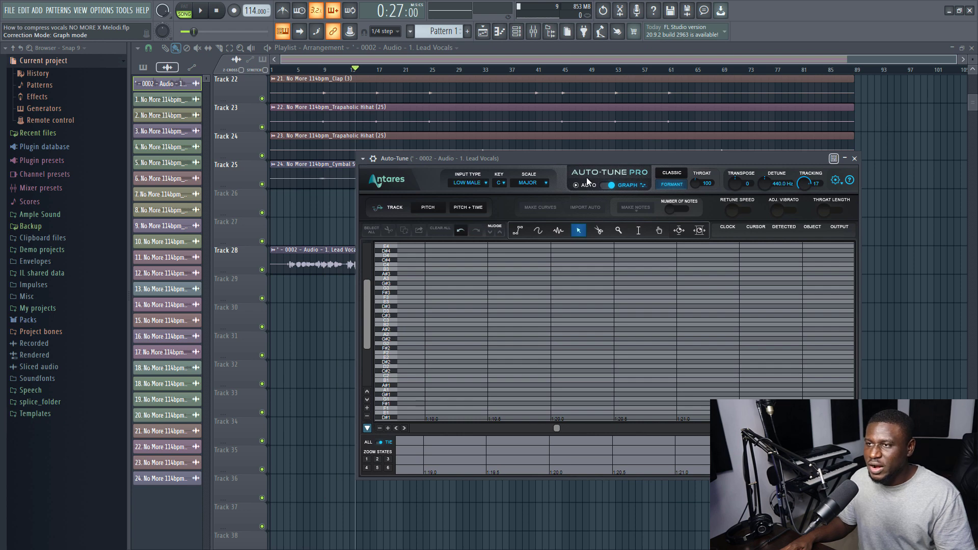
# Step: Set tracking to PITCH only instead of PITCH + TIME
pyautogui.click(476, 207)
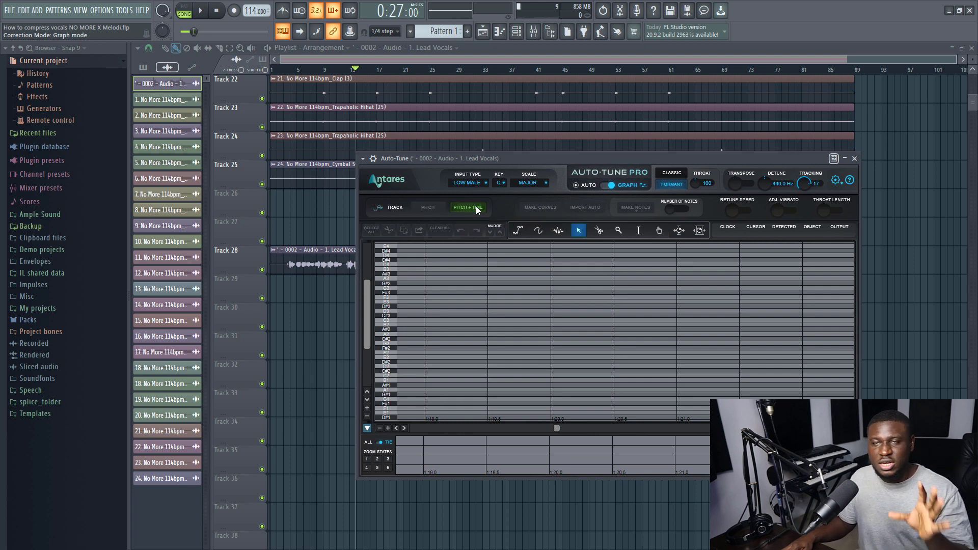
pyautogui.click(432, 207)
pyautogui.click(424, 209)
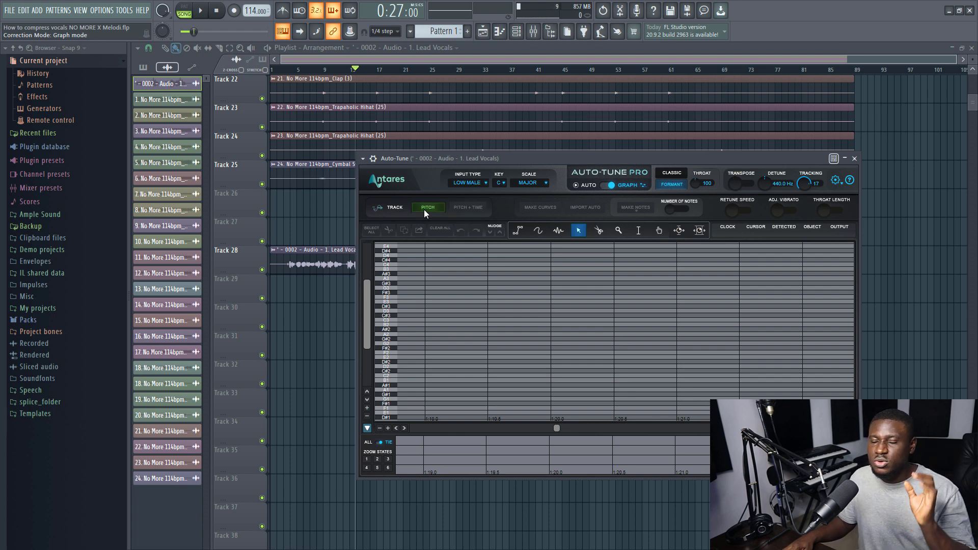
# Step: Arm PITCH tracking, play and stop the song to capture the vocal's pitch, and open Make Notes
pyautogui.click(424, 211)
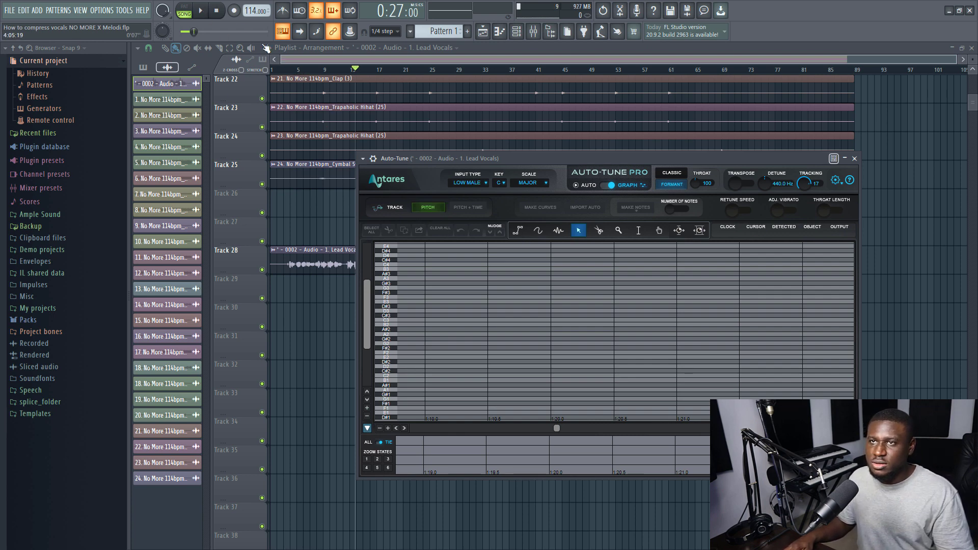
pyautogui.click(201, 11)
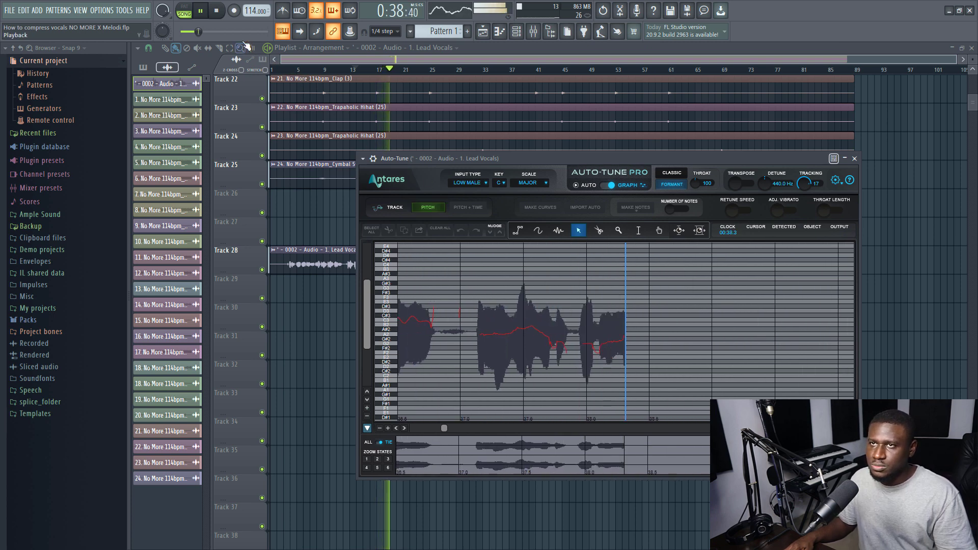
pyautogui.click(218, 14)
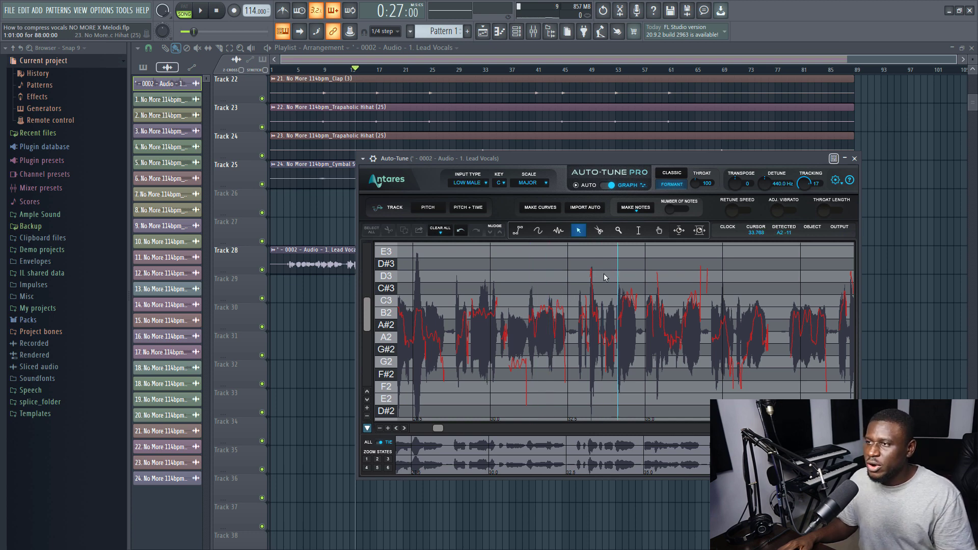
pyautogui.click(628, 206)
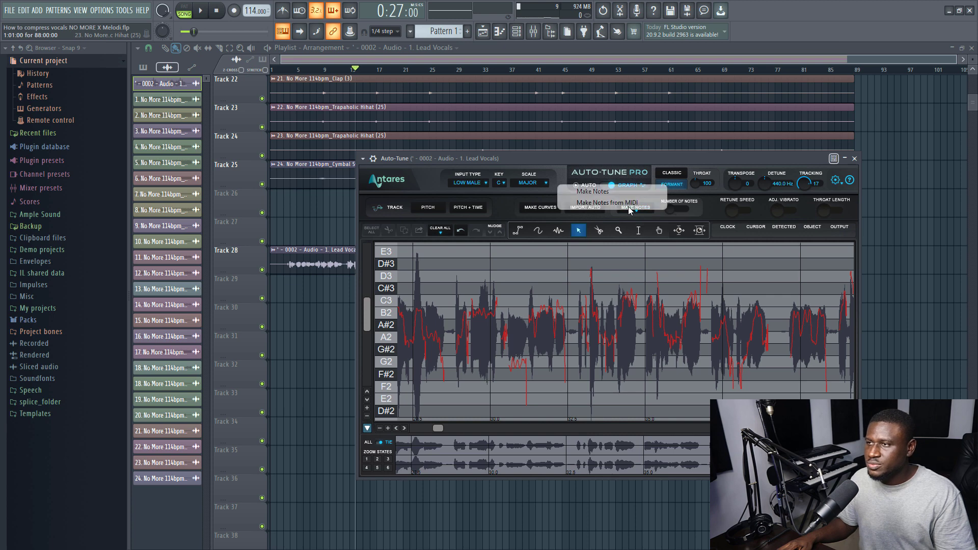
# Step: Generate notes from the tracked pitch with Number of Notes 67 and Retune Speed 8
pyautogui.click(604, 195)
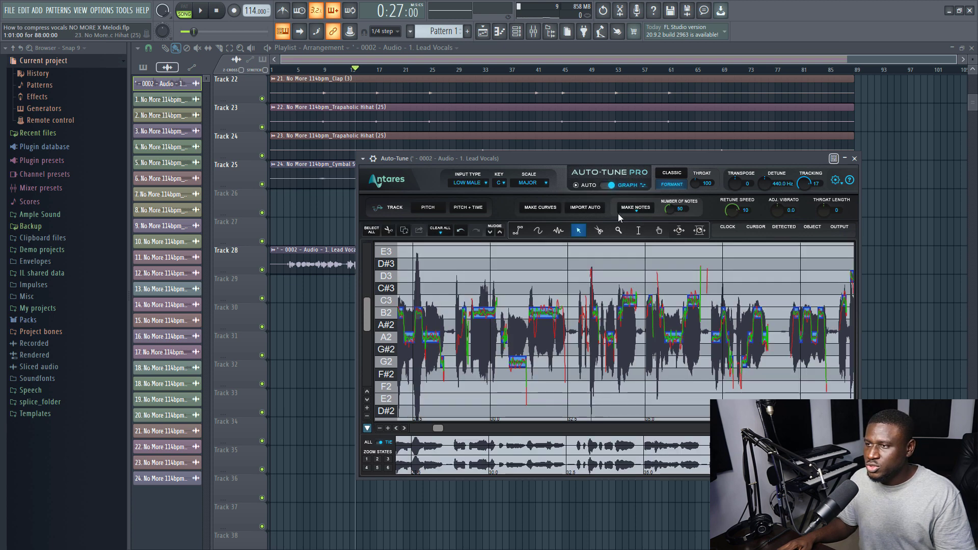
pyautogui.moveTo(677, 213)
pyautogui.mouseDown()
pyautogui.moveTo(690, 179)
pyautogui.moveTo(687, 209)
pyautogui.mouseUp()
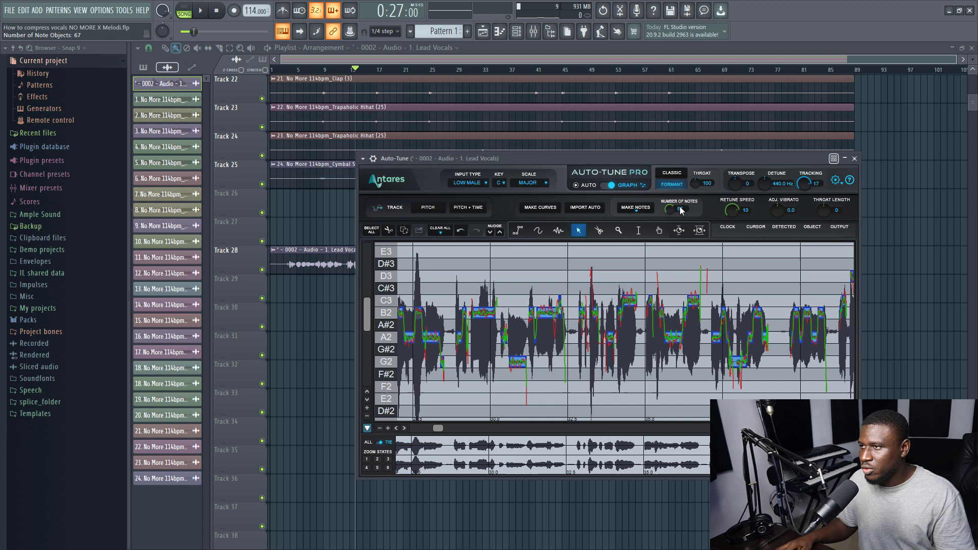
pyautogui.scroll(-2, 732, 211)
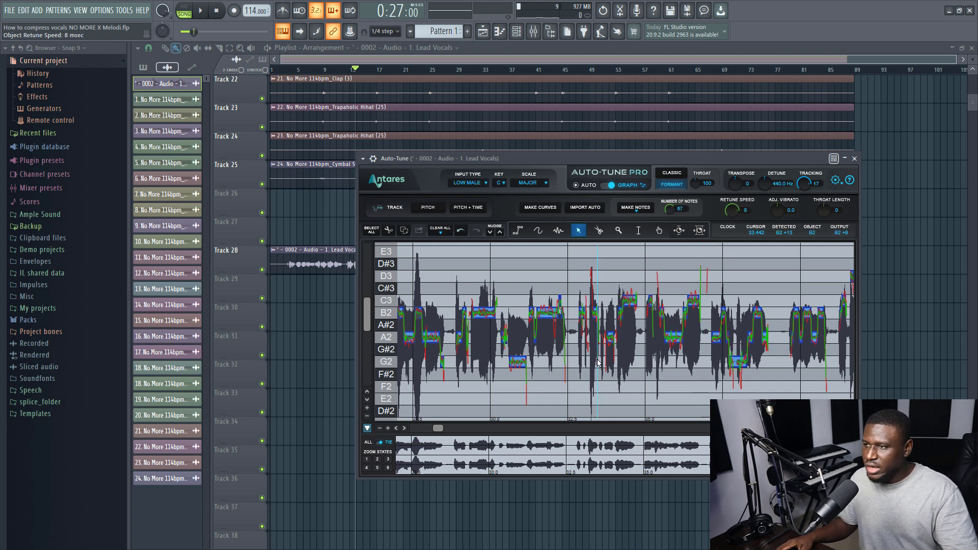
pyautogui.scroll(2, 689, 332)
pyautogui.scroll(-1, 690, 332)
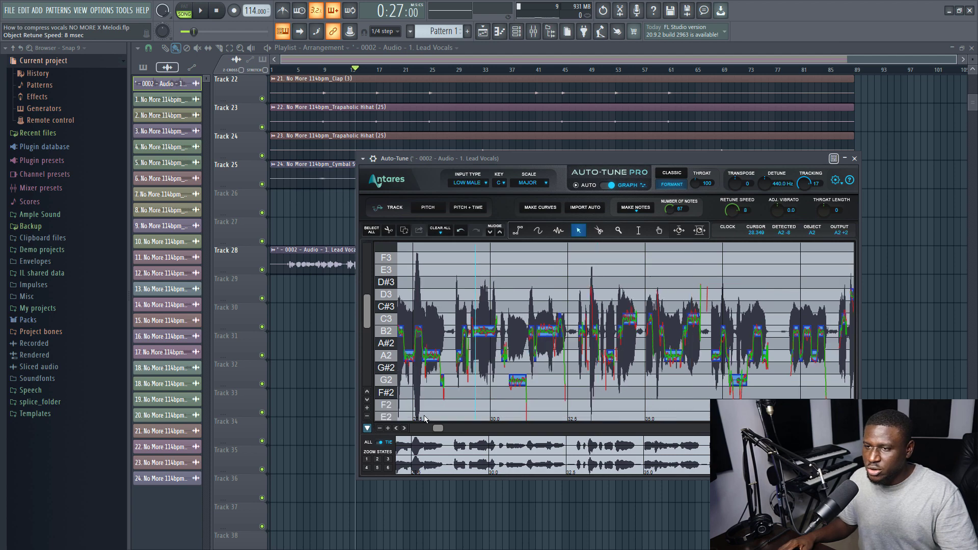
# Step: Zoom the pitch graph in on a few seconds, then enlarge and reposition the plugin window
pyautogui.click(388, 428)
pyautogui.click(388, 429)
pyautogui.click(388, 429)
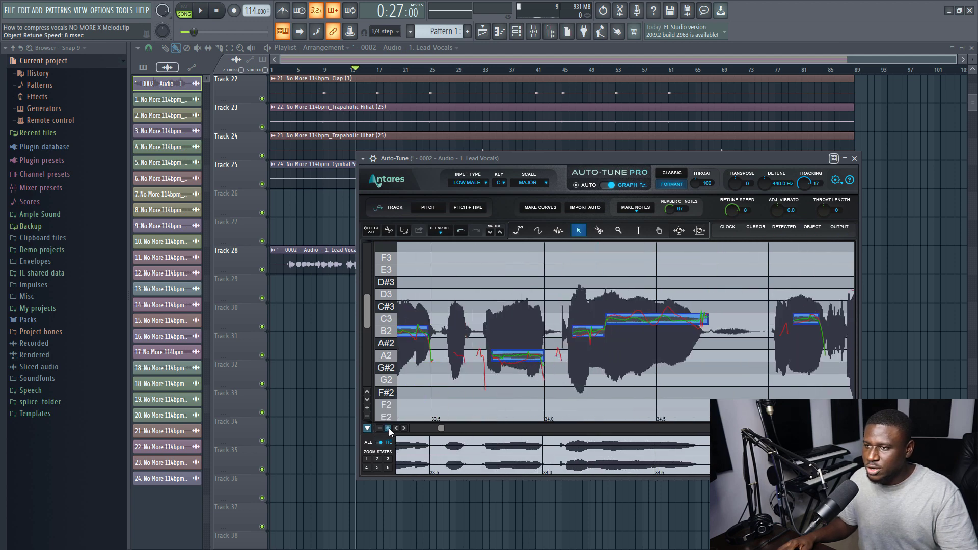
pyautogui.click(380, 429)
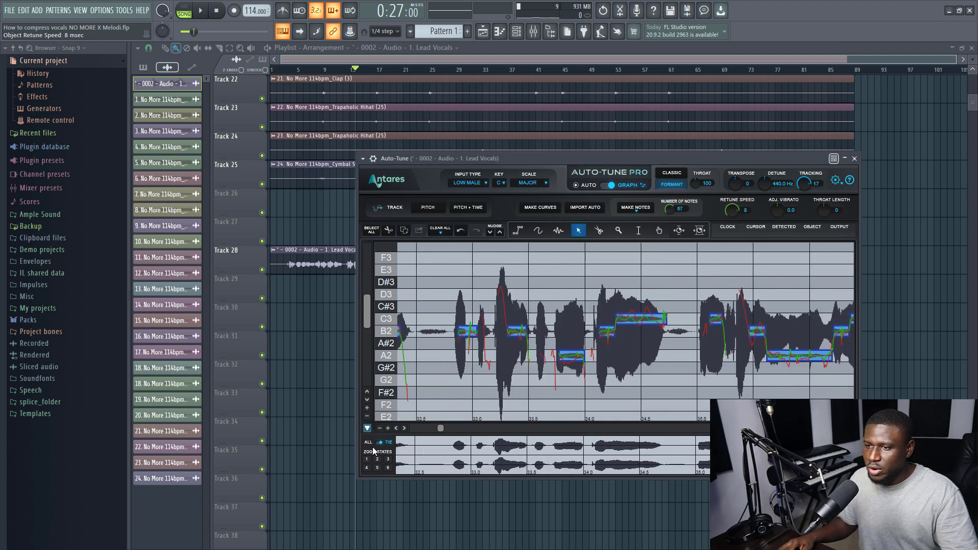
pyautogui.moveTo(361, 478); pyautogui.dragTo(159, 539)
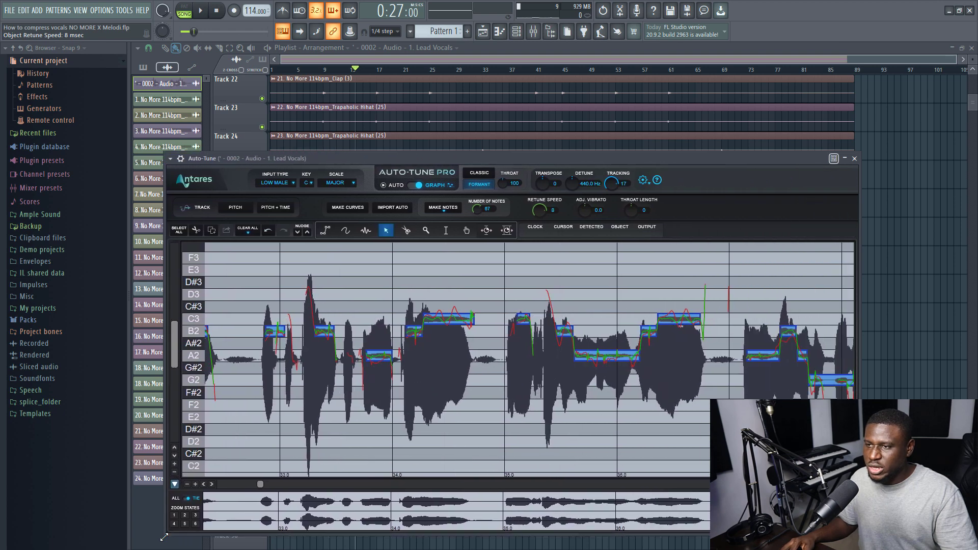
pyautogui.moveTo(581, 159); pyautogui.dragTo(657, 143)
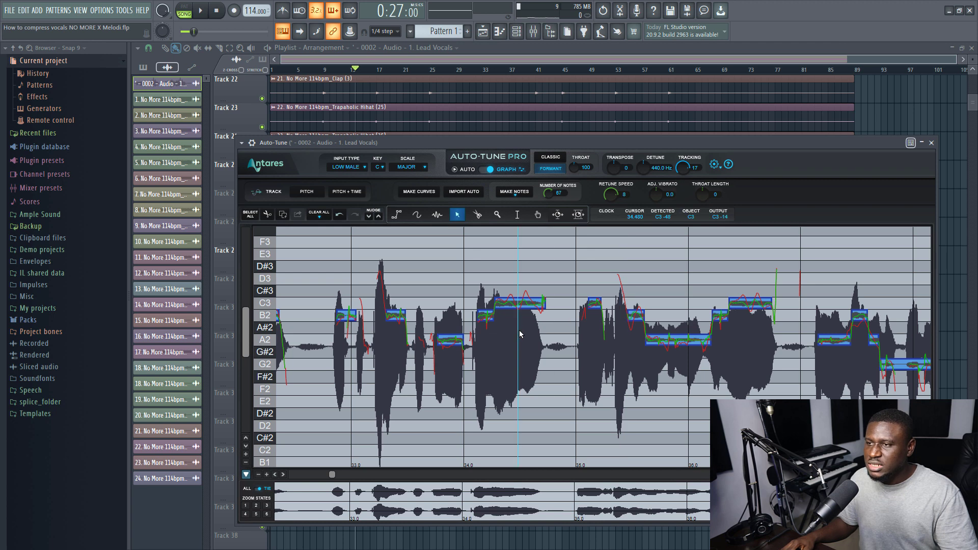
# Step: Deselect all notes and drag the long C3 note up through D3 to E3
pyautogui.click(526, 303)
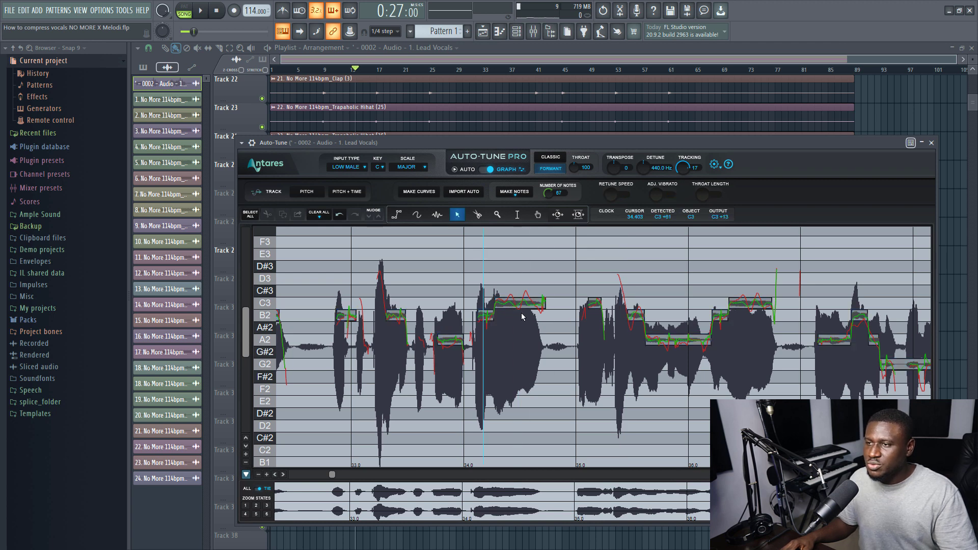
pyautogui.moveTo(527, 303); pyautogui.dragTo(523, 280)
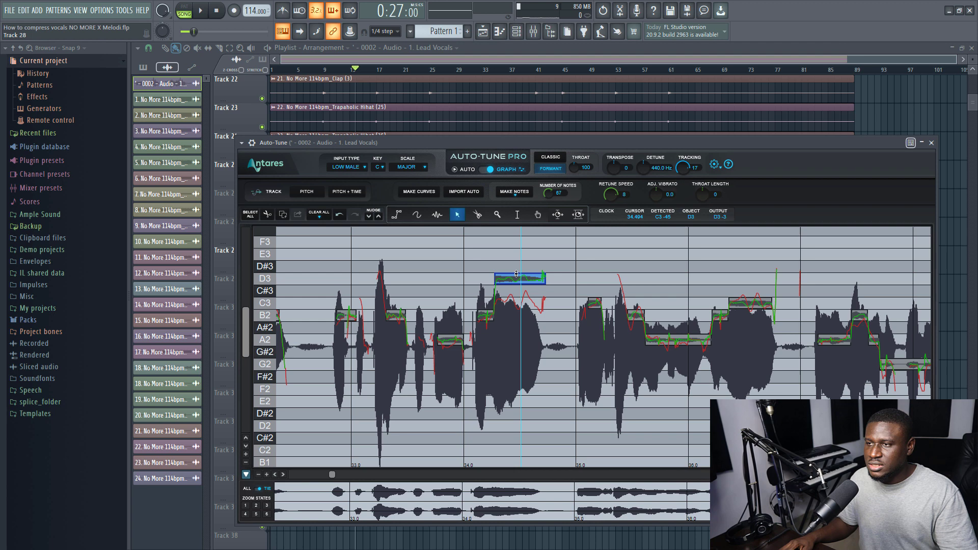
pyautogui.moveTo(516, 274); pyautogui.dragTo(516, 250)
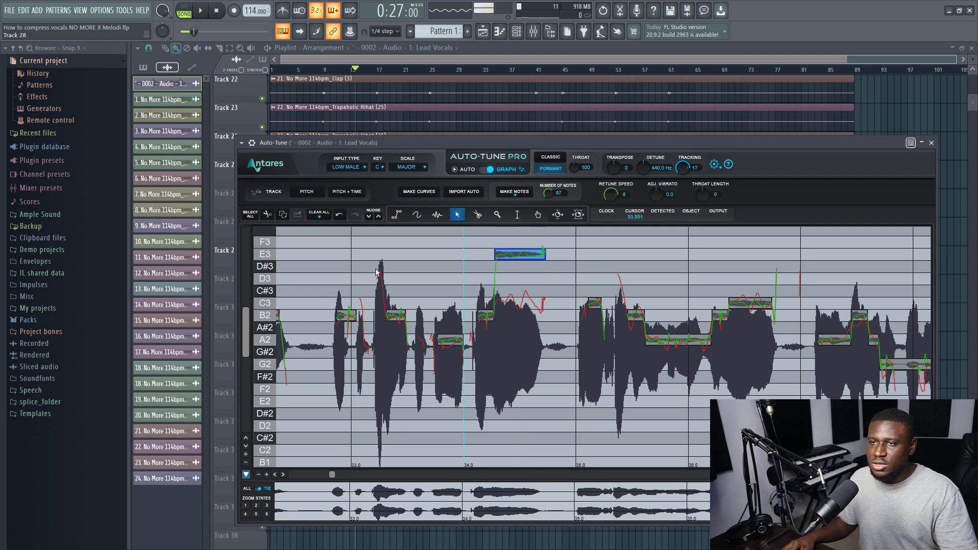
# Step: Switch Scale to Chromatic and move the high held note down from E3 to D3
pyautogui.click(417, 169)
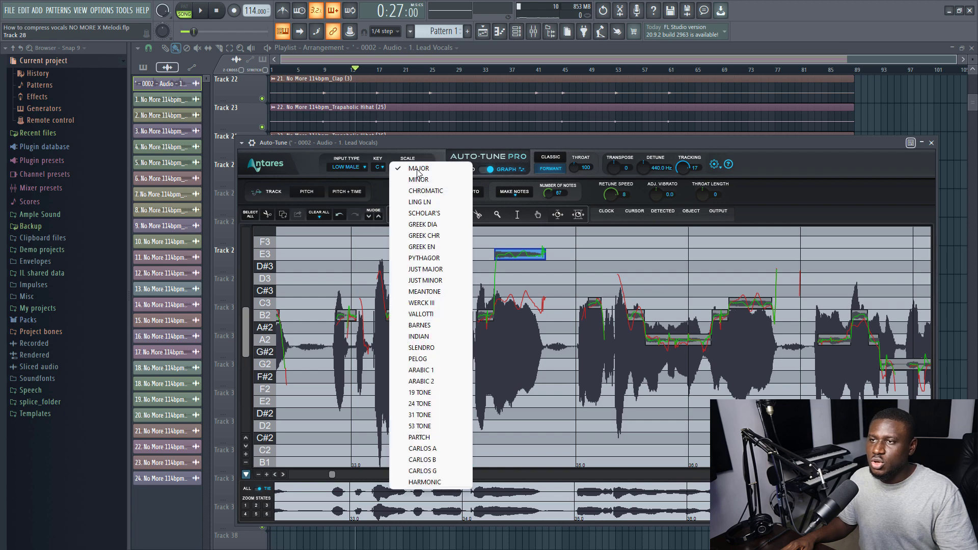
pyautogui.click(421, 192)
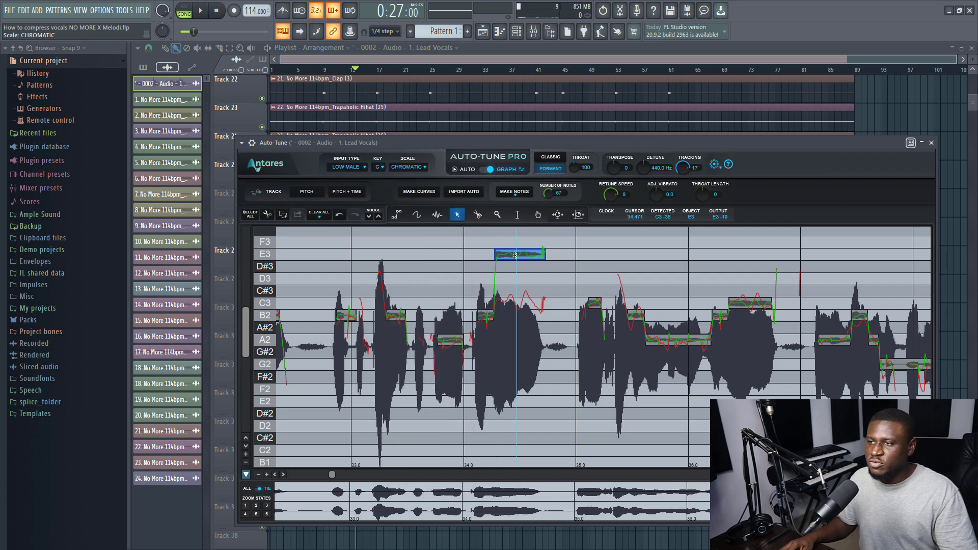
pyautogui.moveTo(515, 254); pyautogui.dragTo(513, 280)
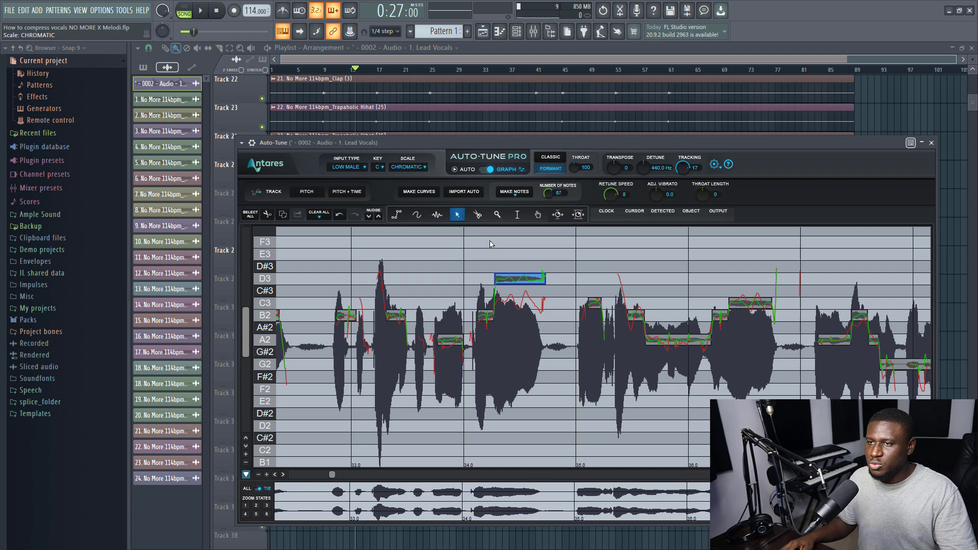
pyautogui.scroll(-1, 415, 167)
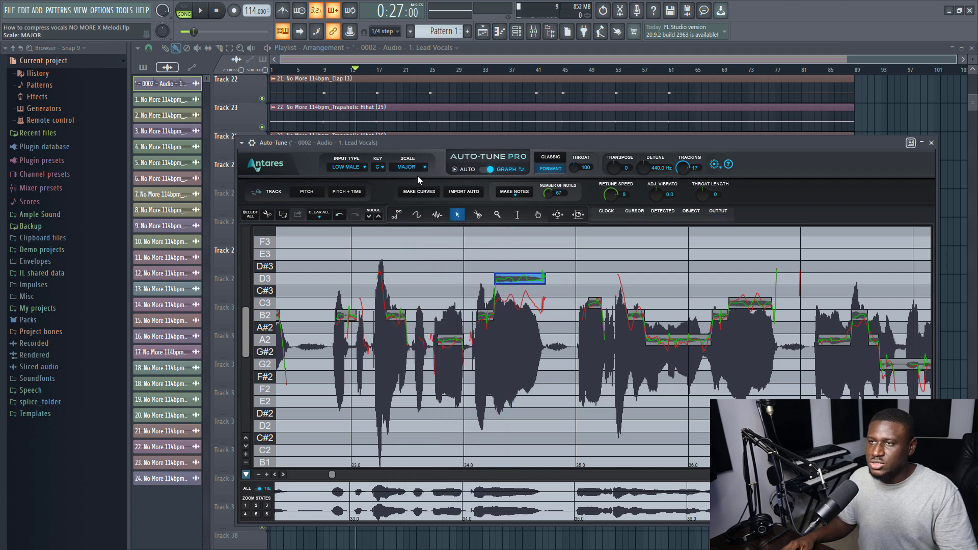
# Step: Drop the held note from D3 down to A2 and play the phrase to hear it
pyautogui.moveTo(509, 275); pyautogui.dragTo(508, 339)
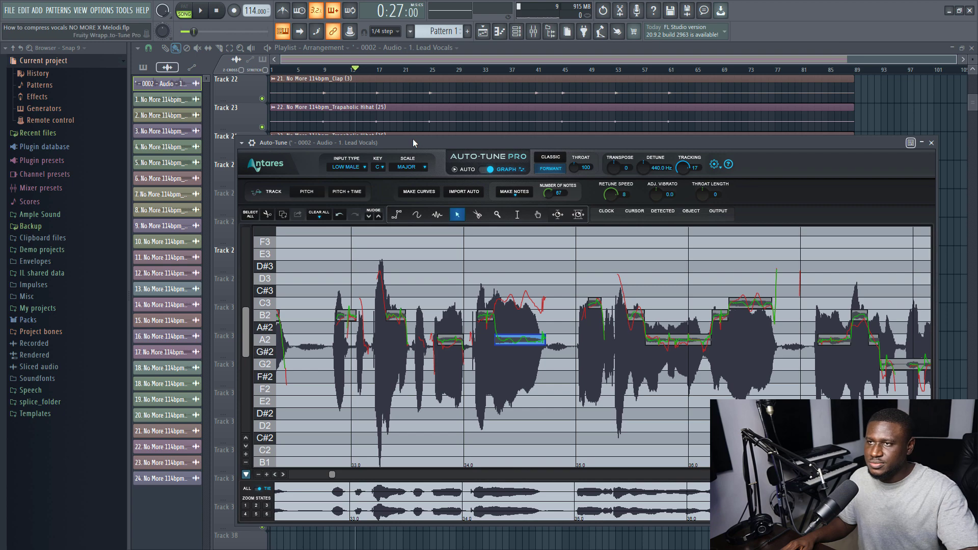
pyautogui.press('space')
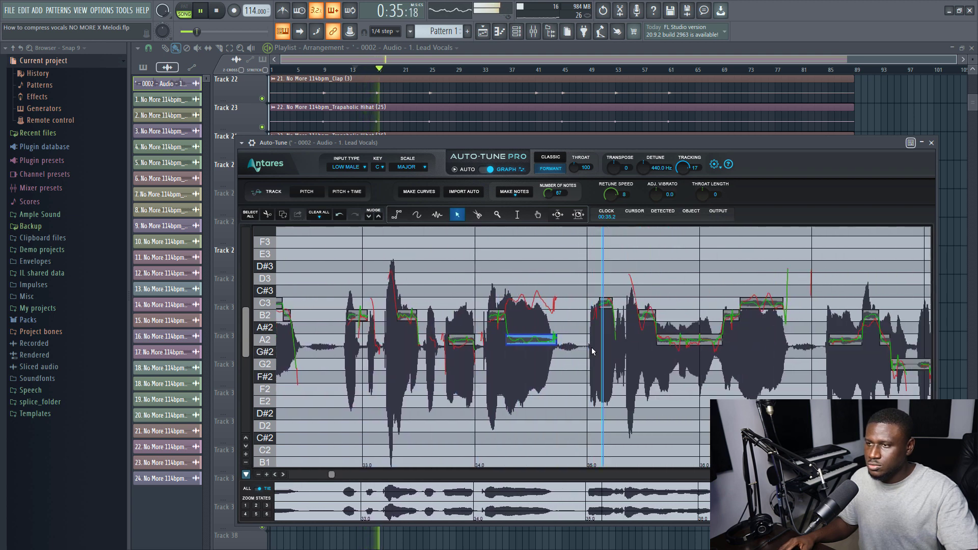
pyautogui.press('space')
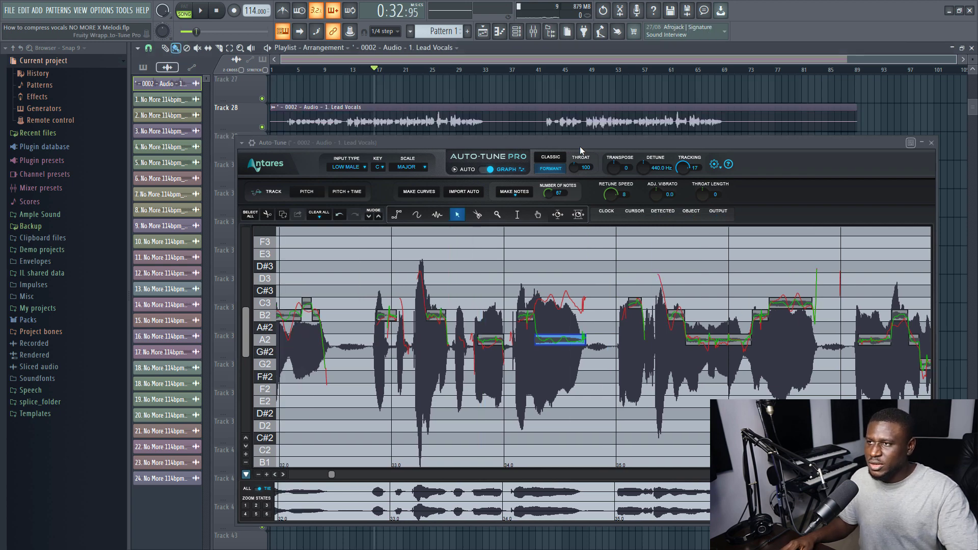
# Step: Raise the held A2 note to C3 and play the phrase back
pyautogui.click(555, 351)
pyautogui.moveTo(555, 342); pyautogui.dragTo(556, 304)
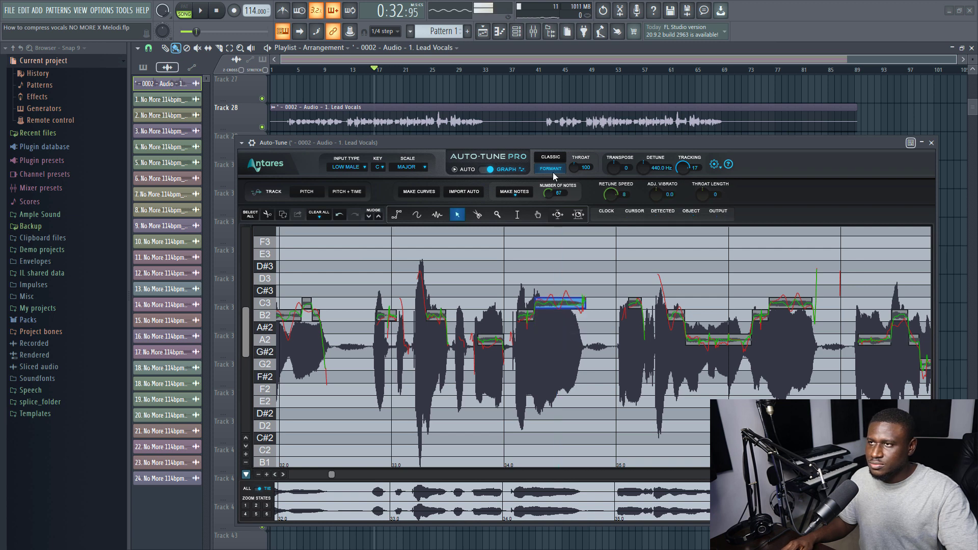
pyautogui.press('space')
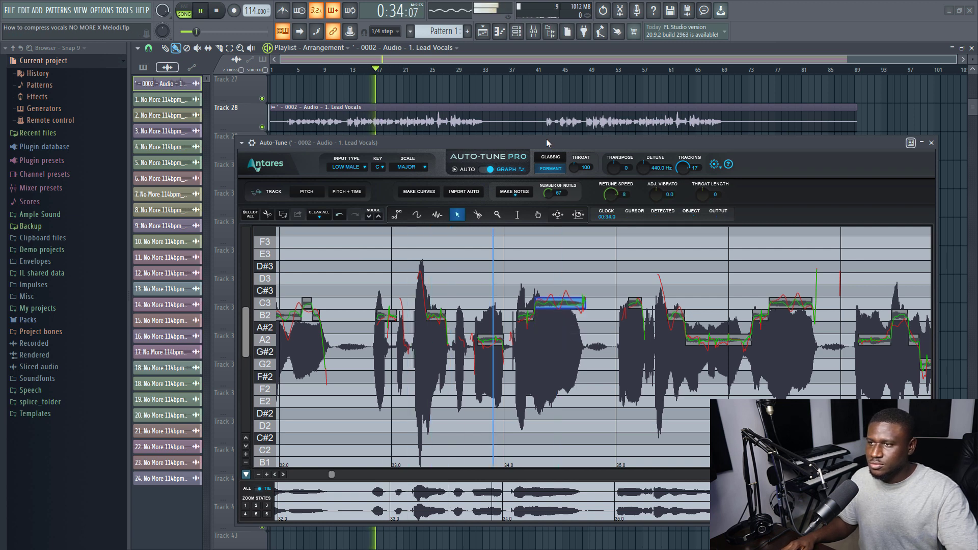
pyautogui.press('space')
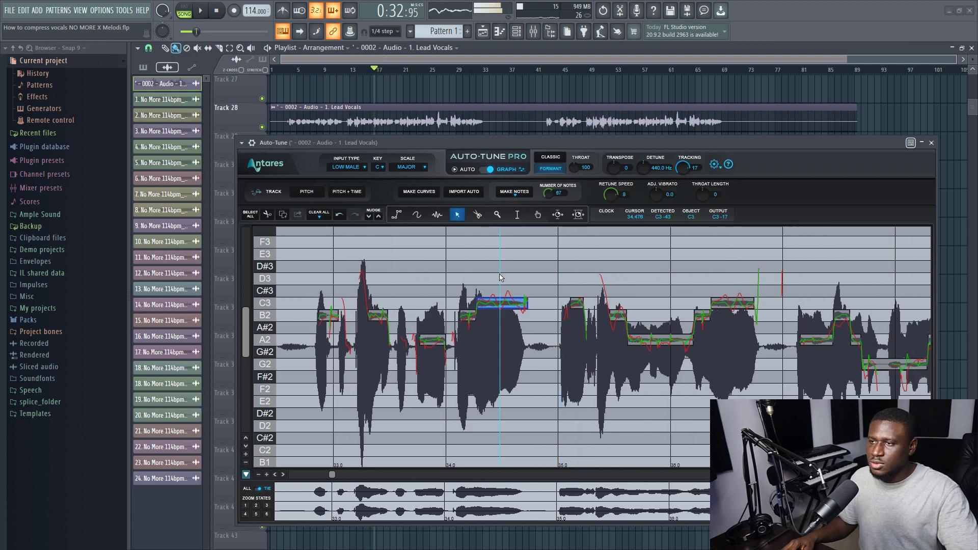
# Step: Return the held note to A2 and play the phrase again
pyautogui.moveTo(496, 304); pyautogui.dragTo(497, 325)
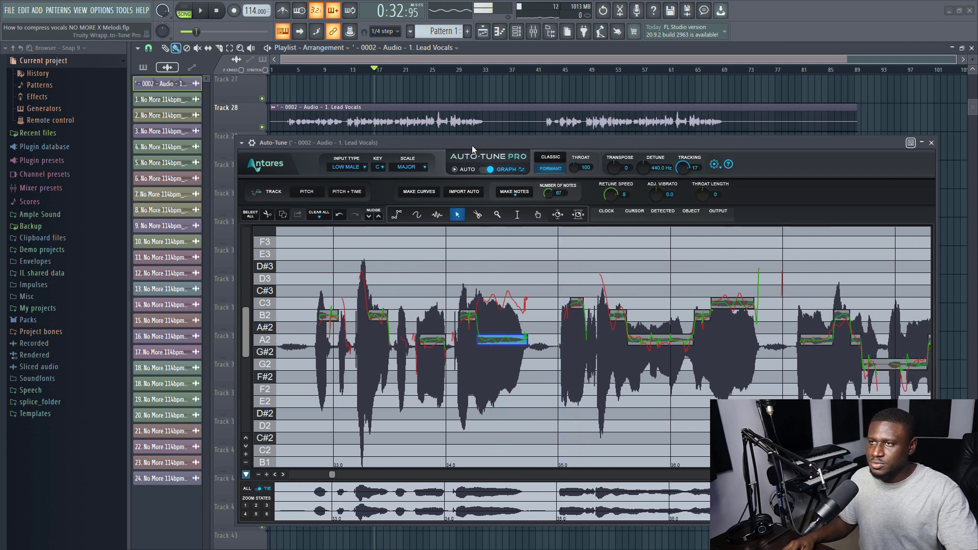
pyautogui.press('space')
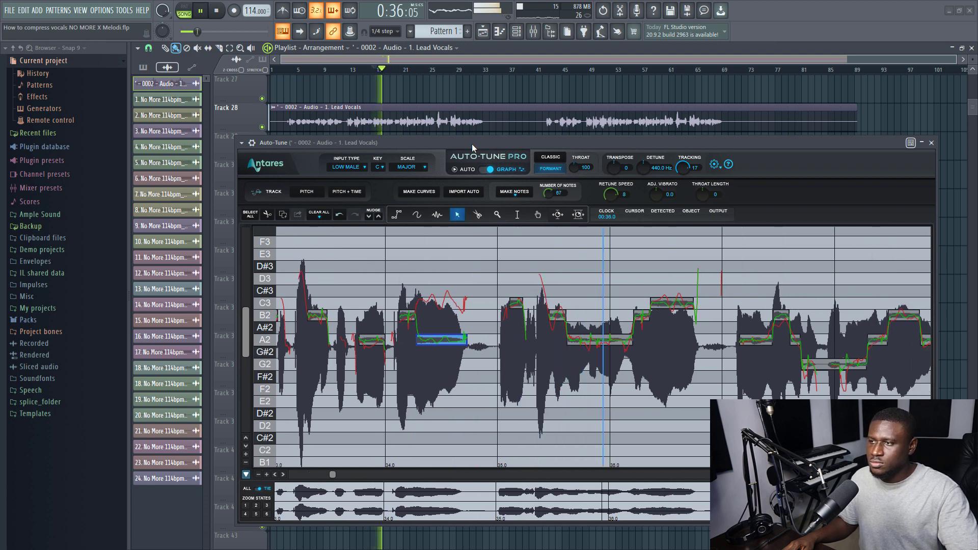
pyautogui.press('space')
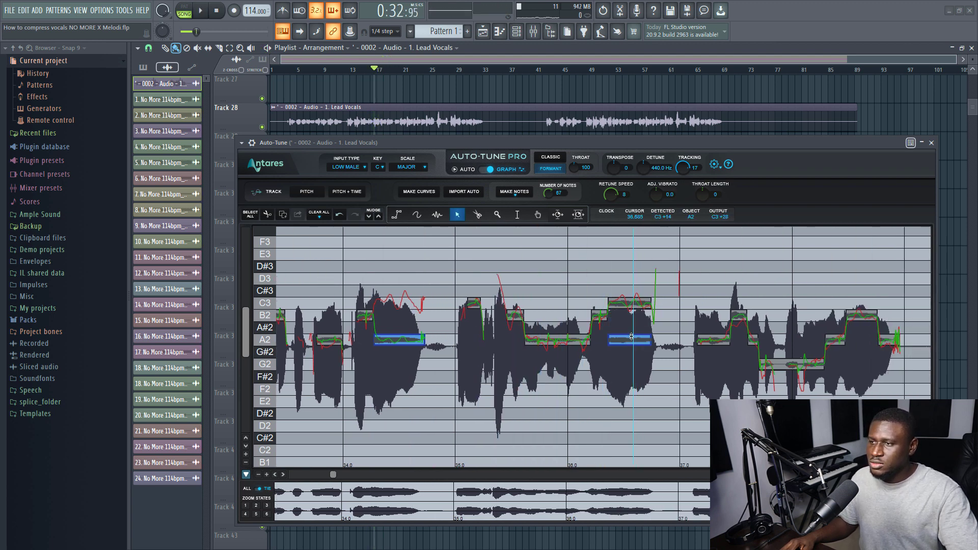
# Step: Lower the next C3 note to A2 and play back the phrase
pyautogui.moveTo(636, 304); pyautogui.dragTo(636, 340)
pyautogui.press('space')
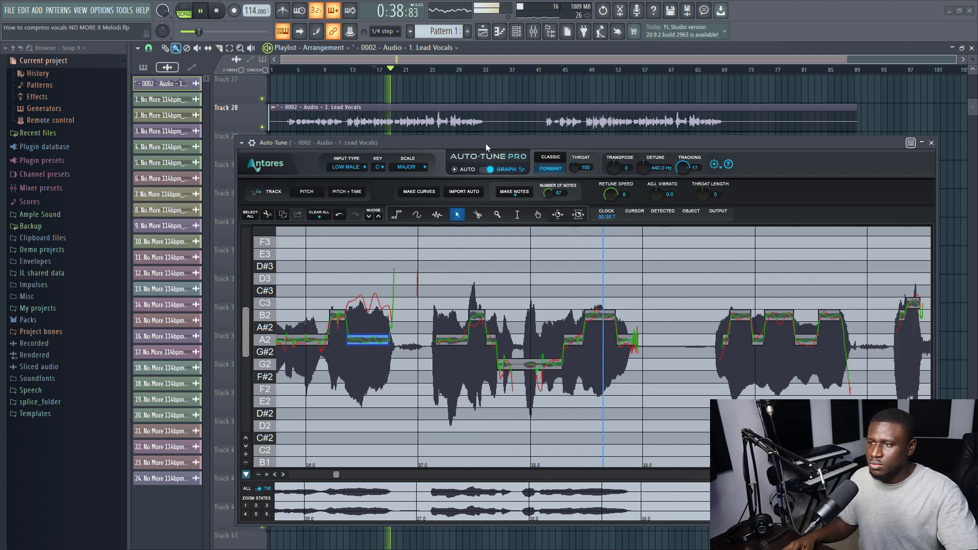
pyautogui.press('space')
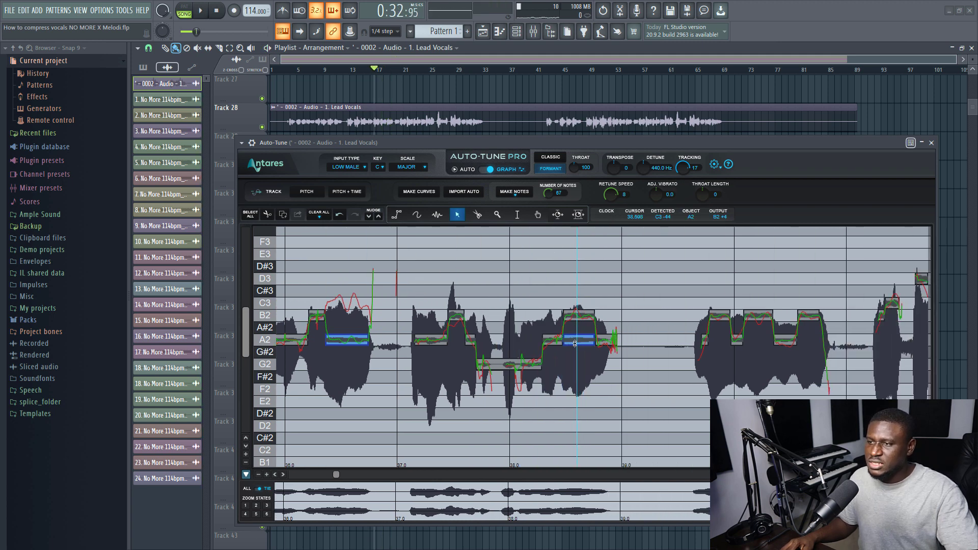
# Step: Lower the B2 note to A2 and listen to the corrected phrase
pyautogui.moveTo(578, 320); pyautogui.dragTo(578, 339)
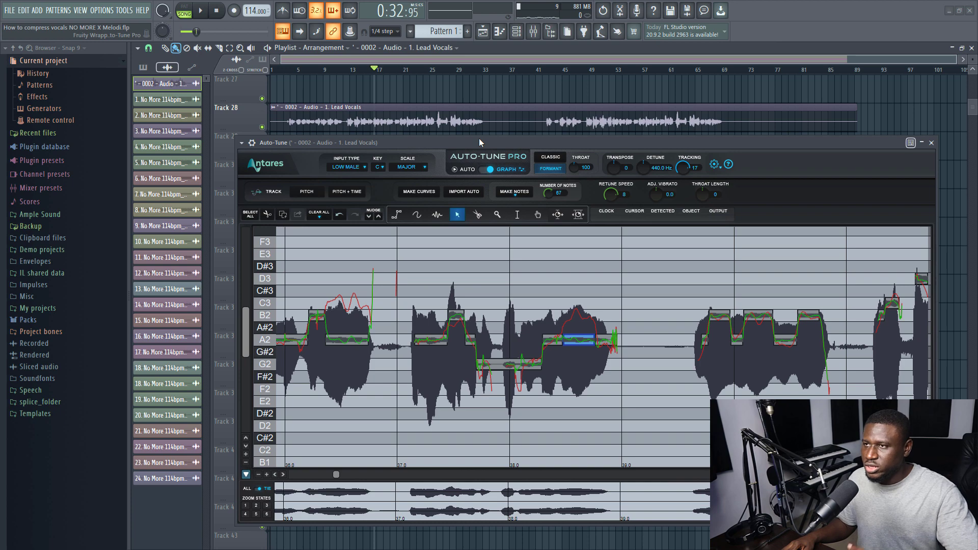
pyautogui.press('space')
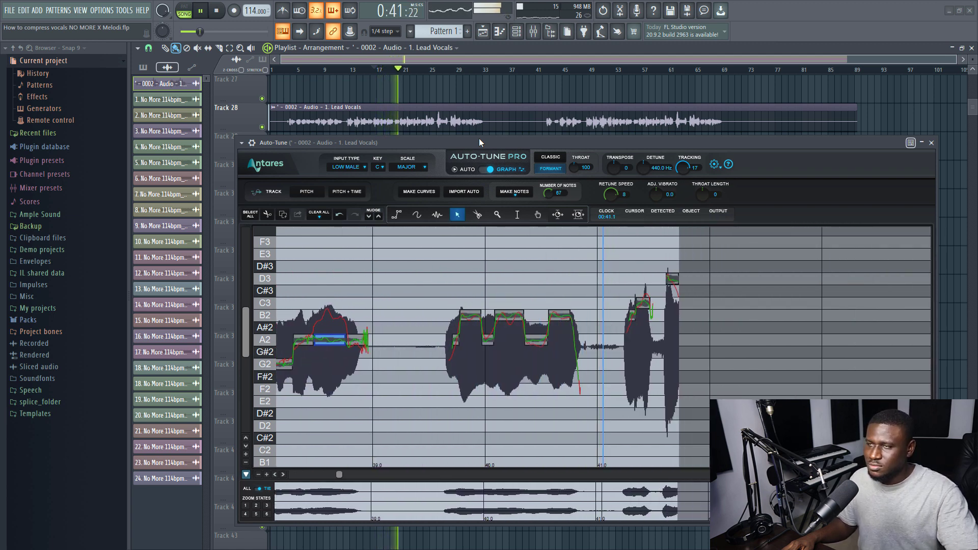
pyautogui.press('space')
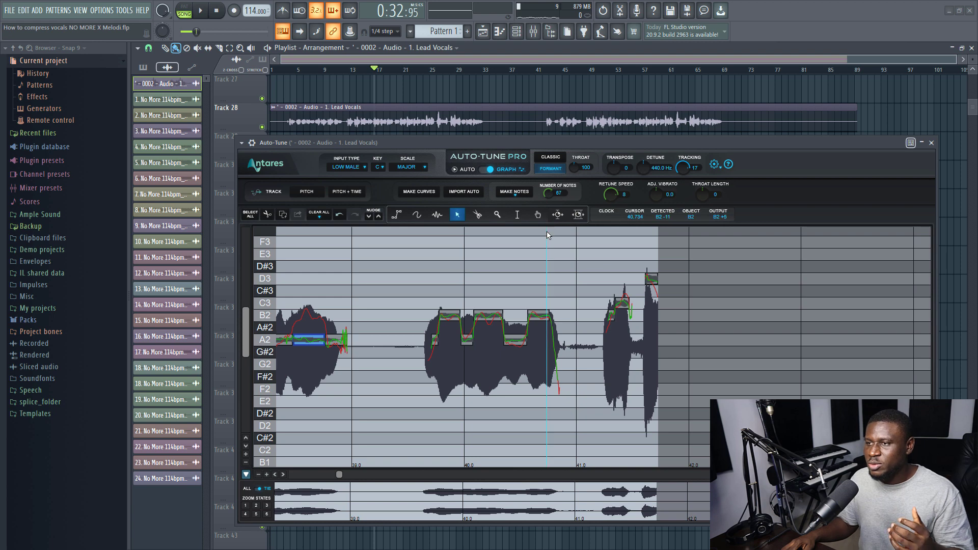
# Step: Set Number of Notes to 80 after trying 100, and bring Retune Speed to 8
pyautogui.moveTo(550, 191); pyautogui.dragTo(570, 116)
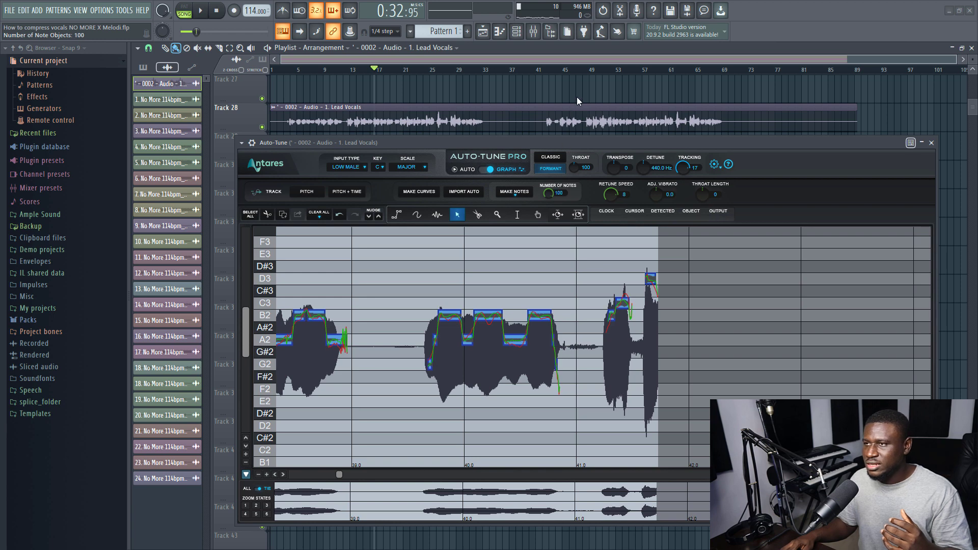
pyautogui.moveTo(573, 167); pyautogui.dragTo(568, 194)
pyautogui.scroll(-2, 615, 195)
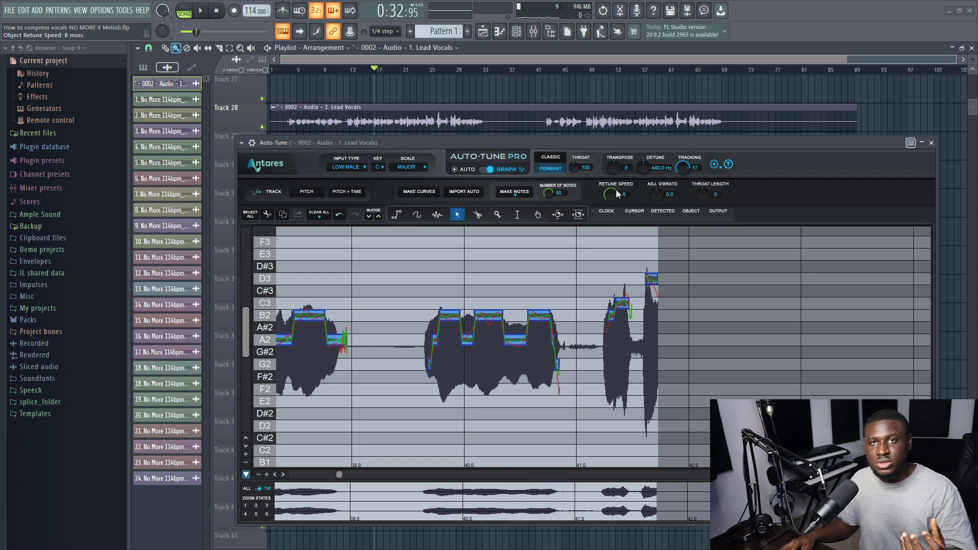
# Step: Convert the tracked pitch to correction curves, then rebuild note objects with Make Notes
pyautogui.click(423, 193)
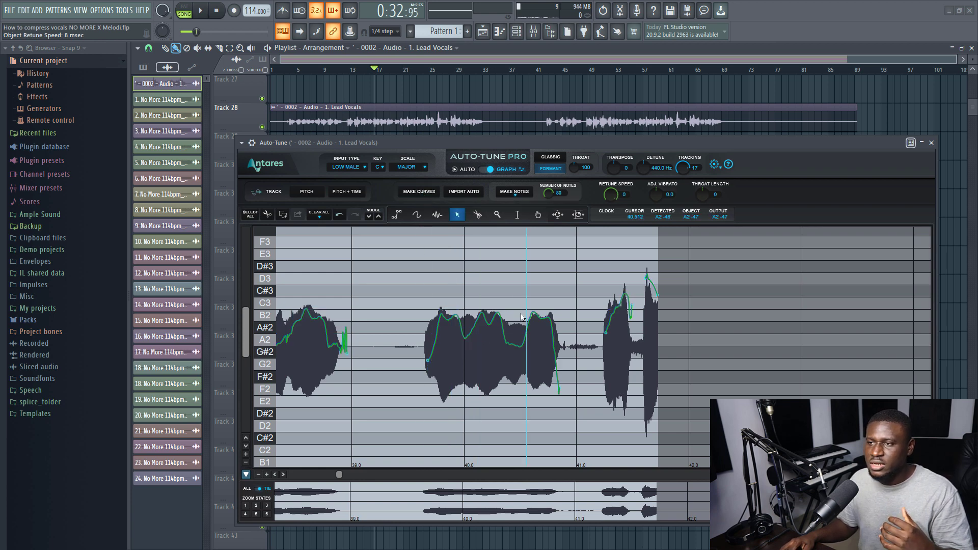
pyautogui.click(510, 194)
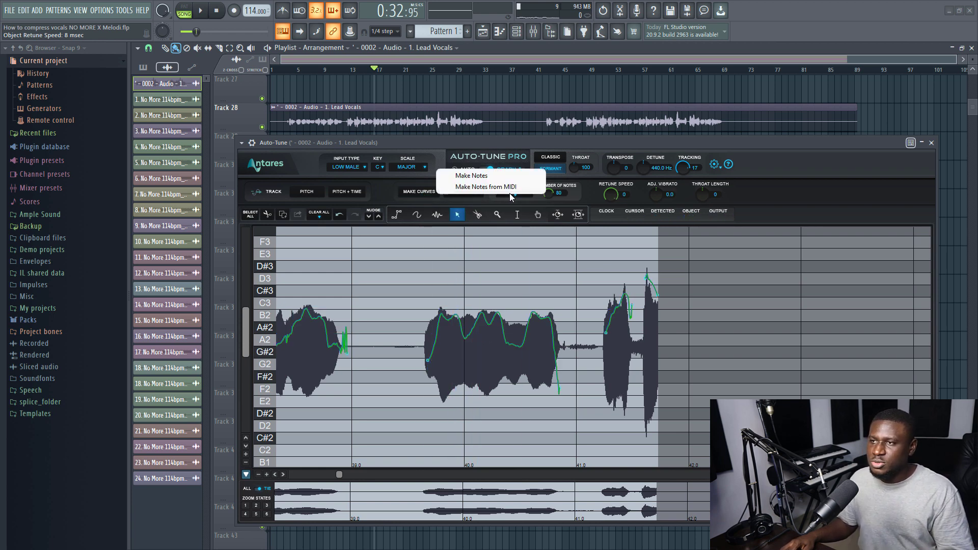
pyautogui.click(449, 177)
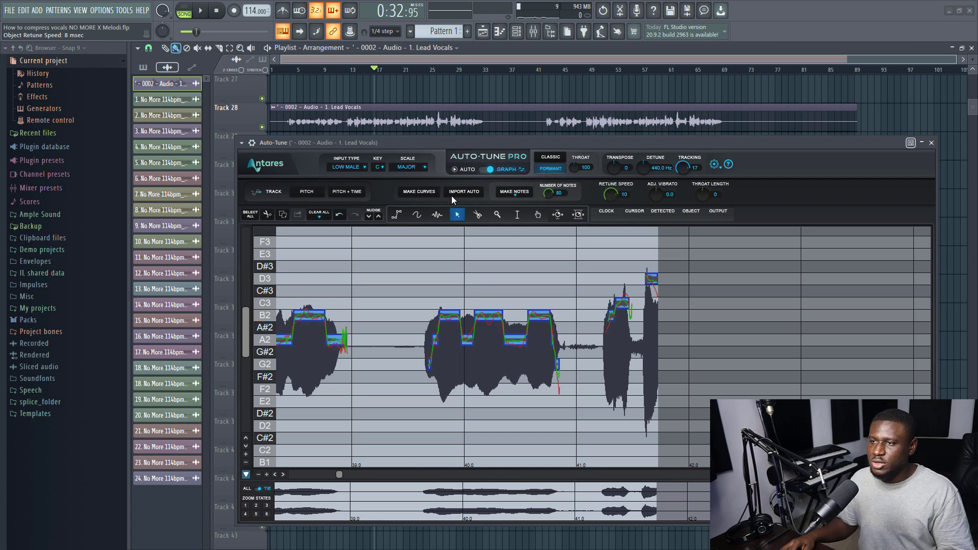